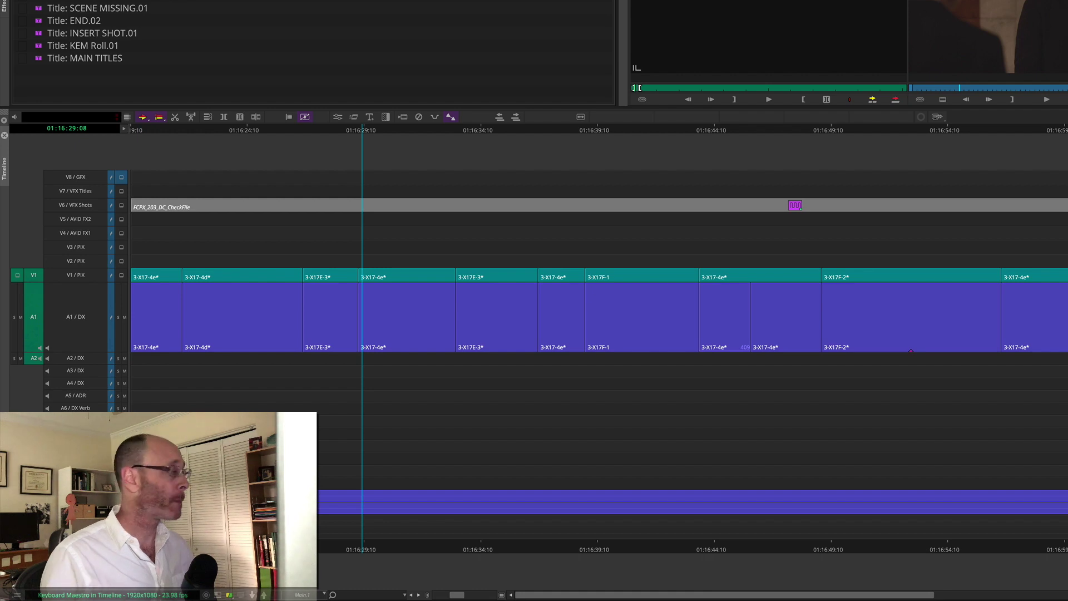
Step: Expand the Track Control Panel and display waveforms and Clip Gain on all audio tracks
click(399, 130)
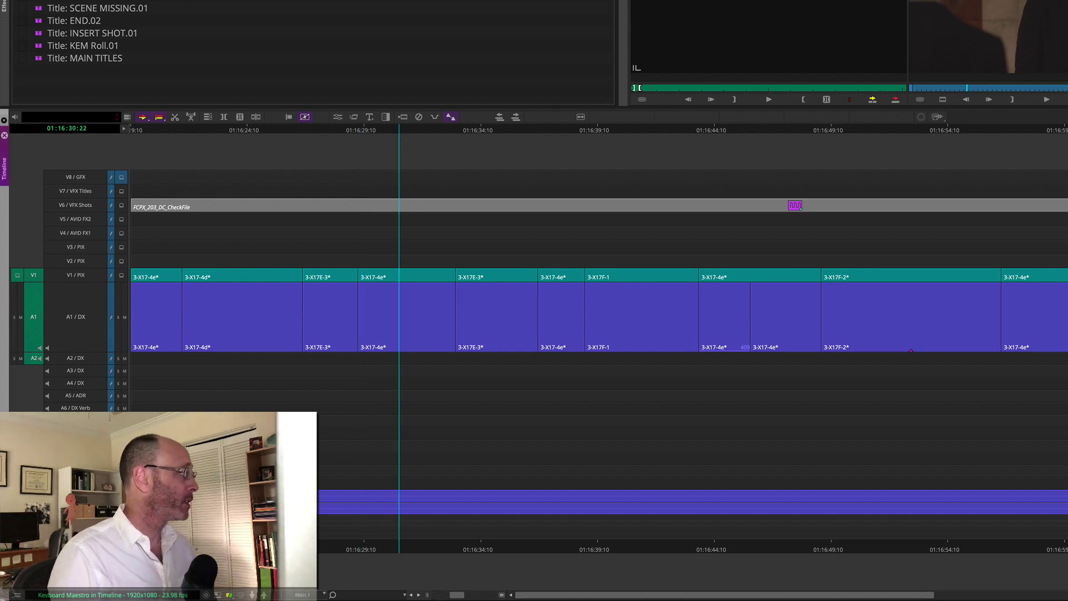
click(401, 130)
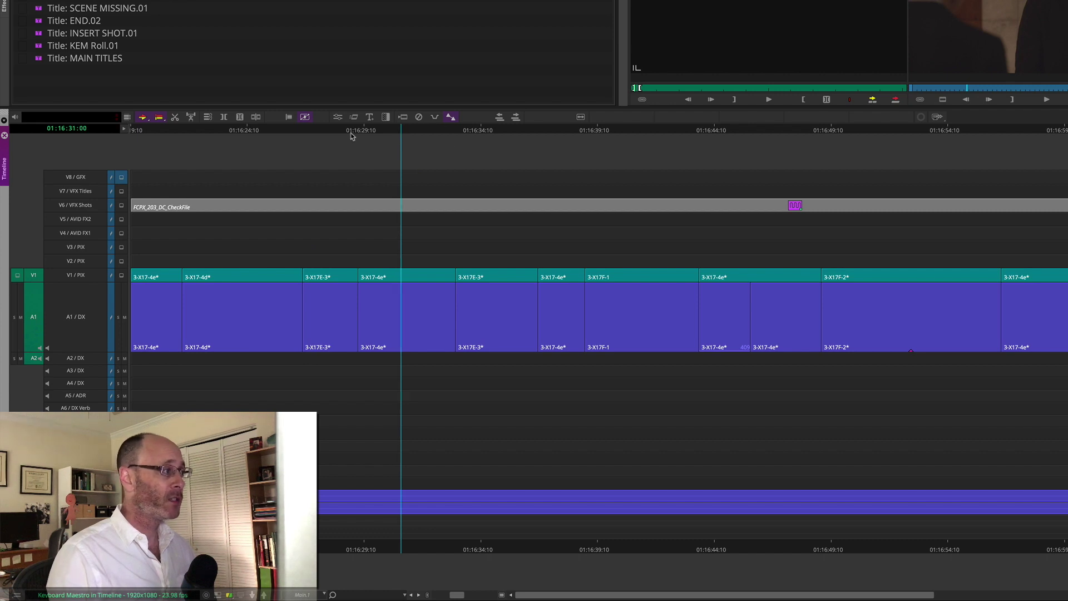
click(125, 129)
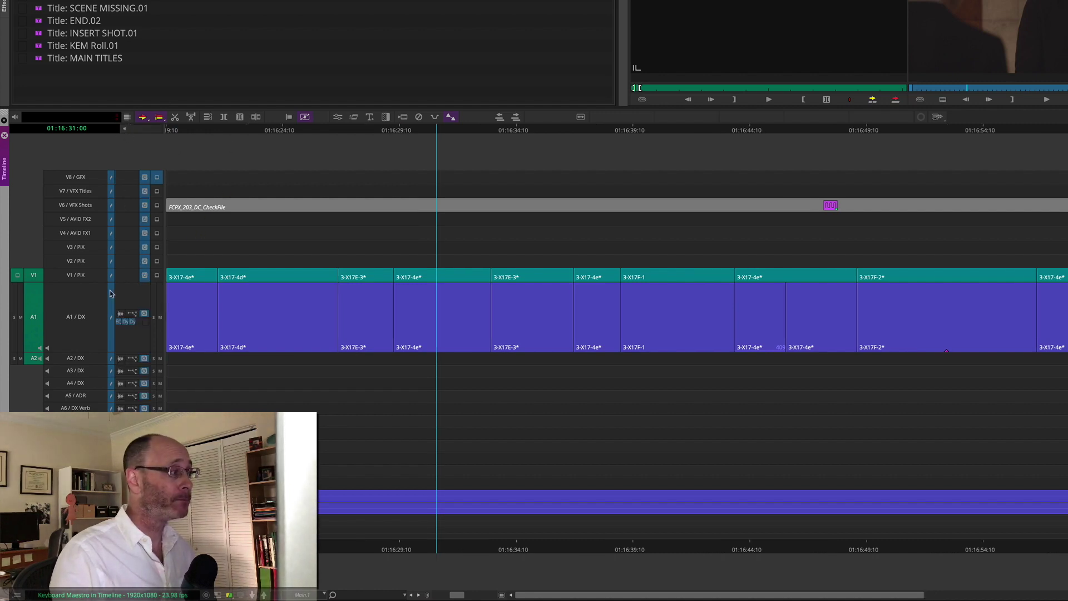
click(120, 315)
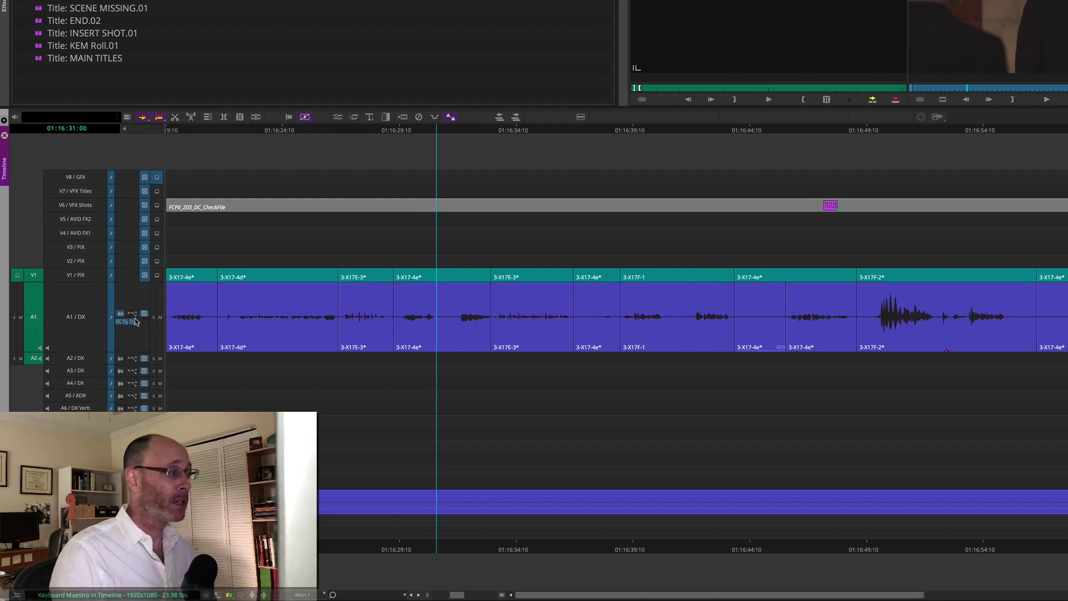
click(120, 315)
click(120, 314)
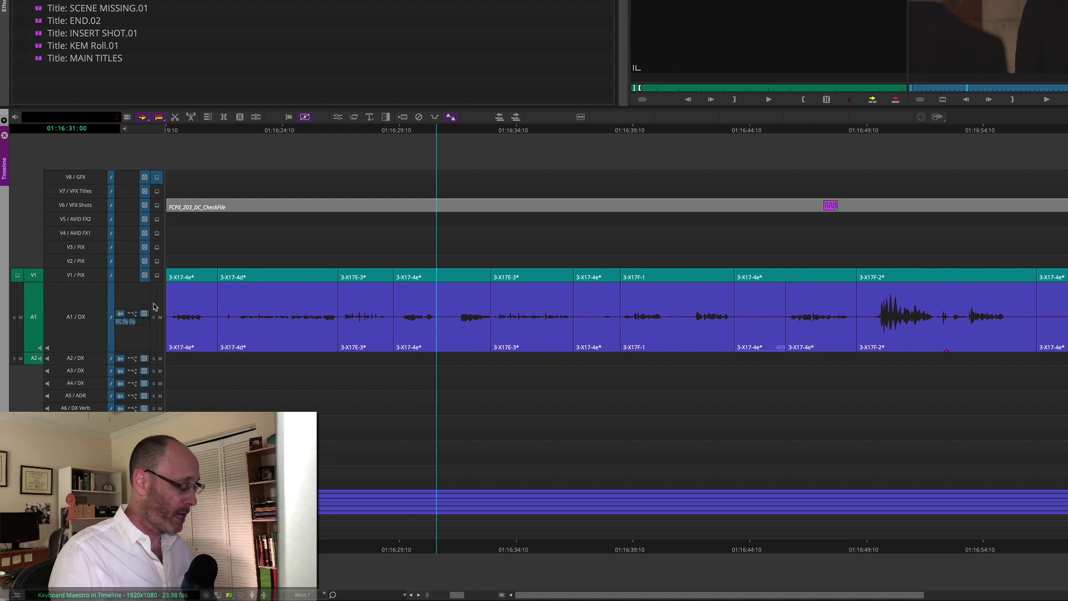
click(134, 315)
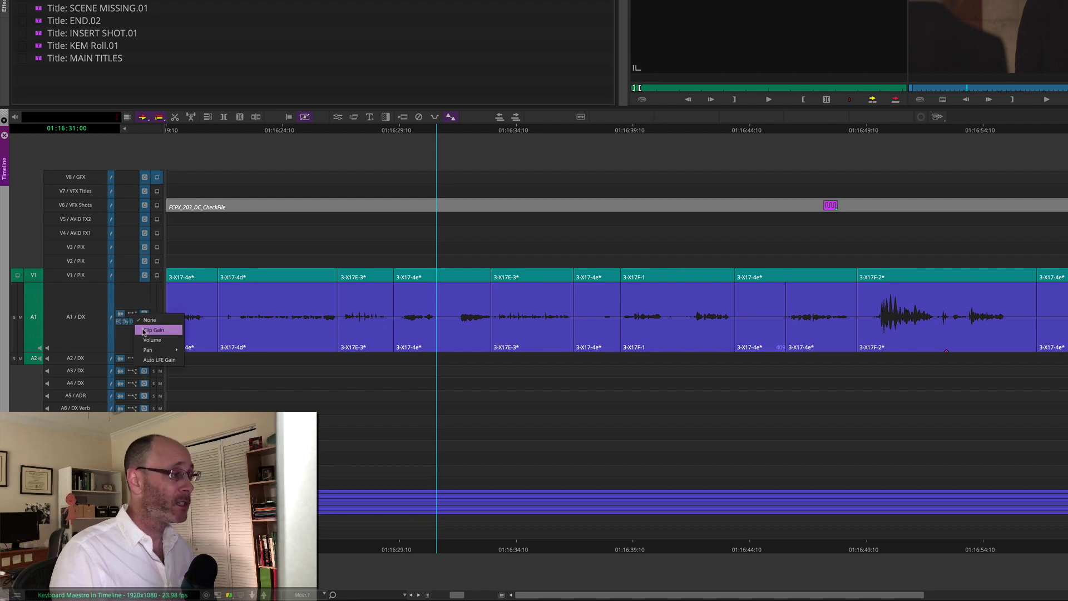
click(154, 330)
Step: Turn off Clip Gain and waveforms on all audio tracks and collapse the Track Control Panel
click(136, 316)
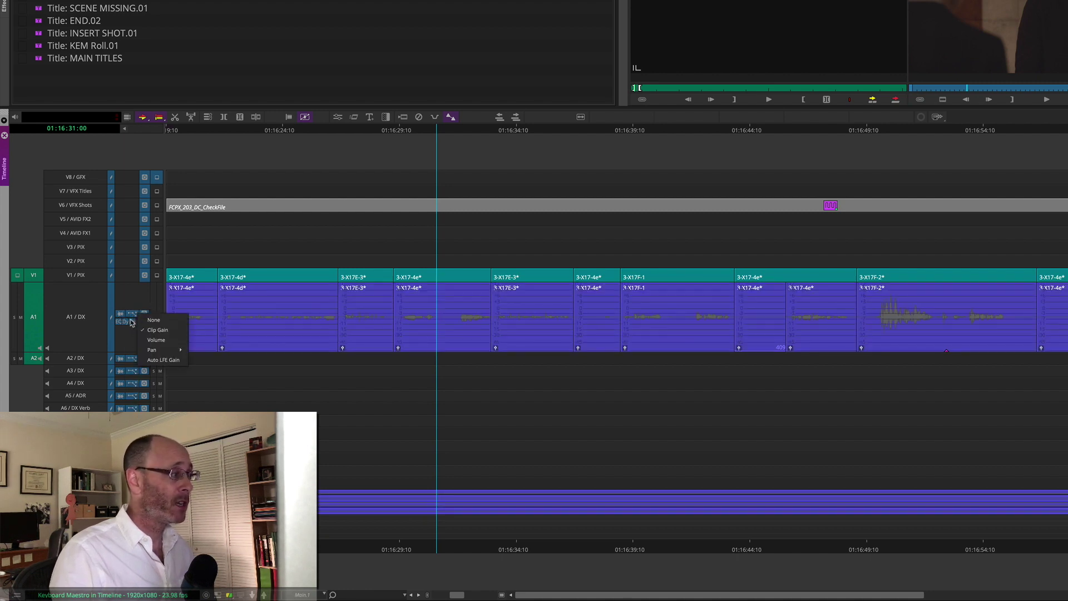
click(148, 322)
click(121, 318)
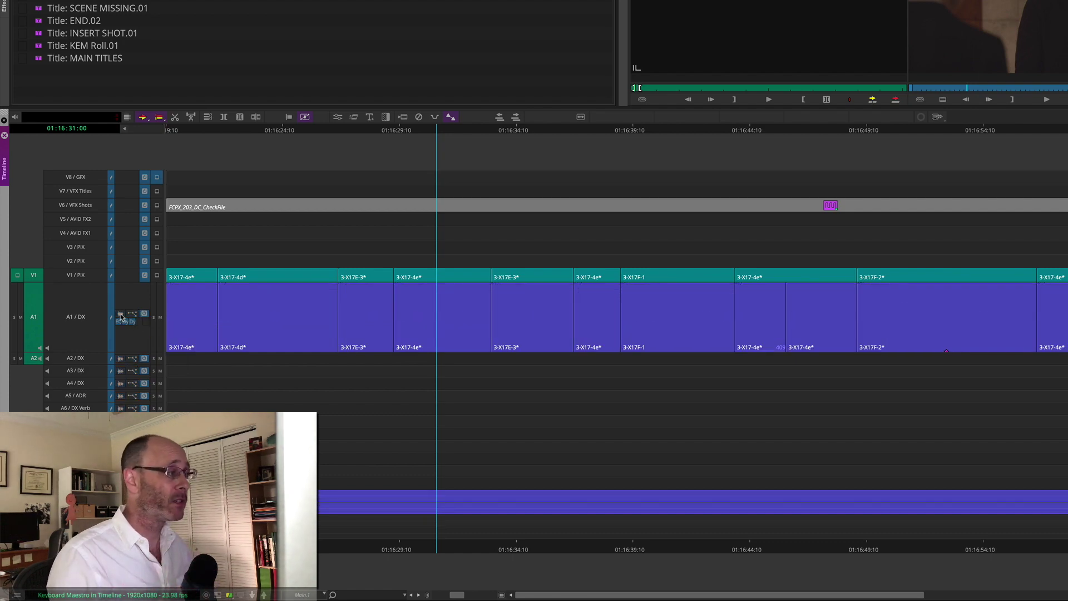
click(124, 129)
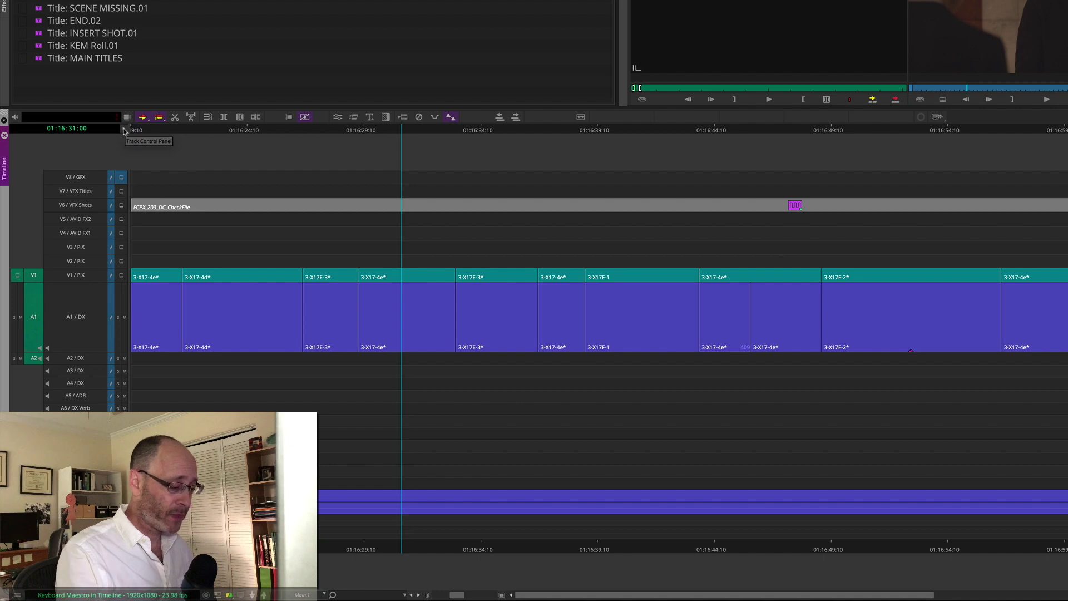
Step: Toggle the timeline's waveform, clip gain and volume displays on and off one at a time, and also all together
key(alt+w)
key(alt+w)
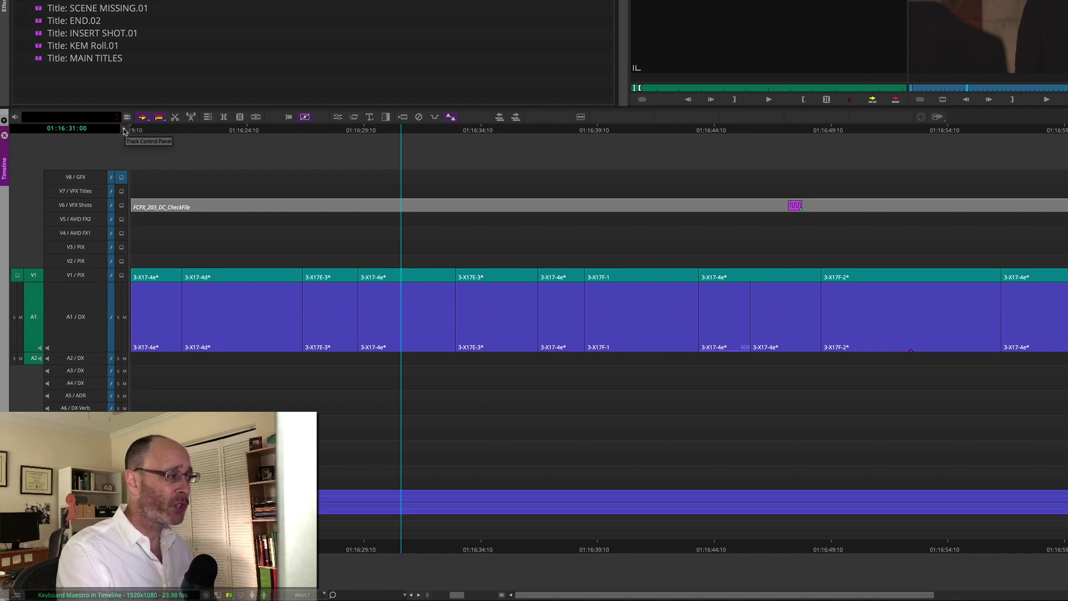
key(alt+g)
key(alt+g)
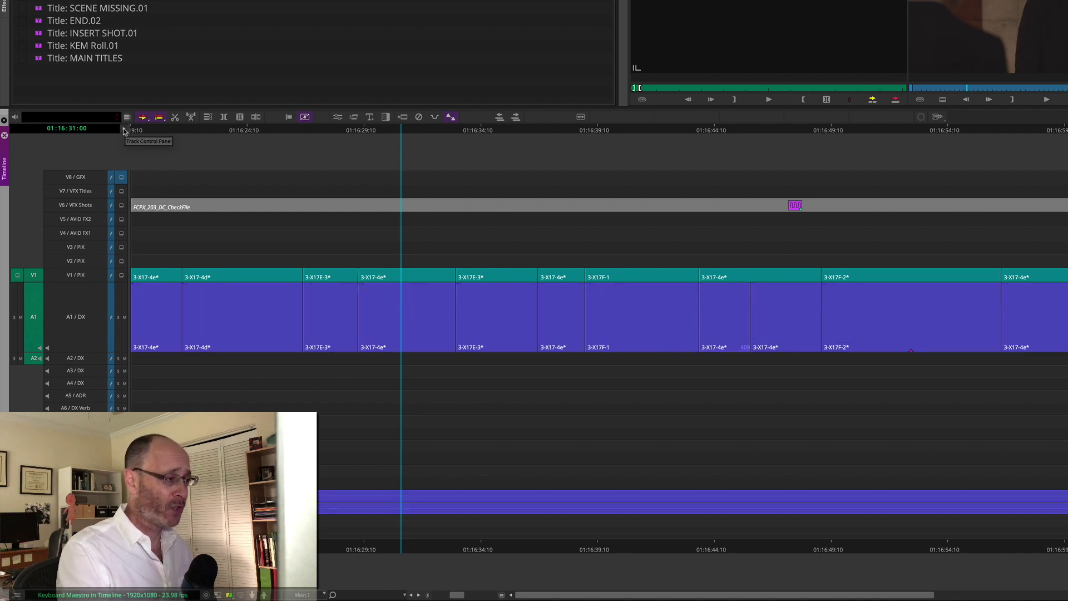
key(alt+v)
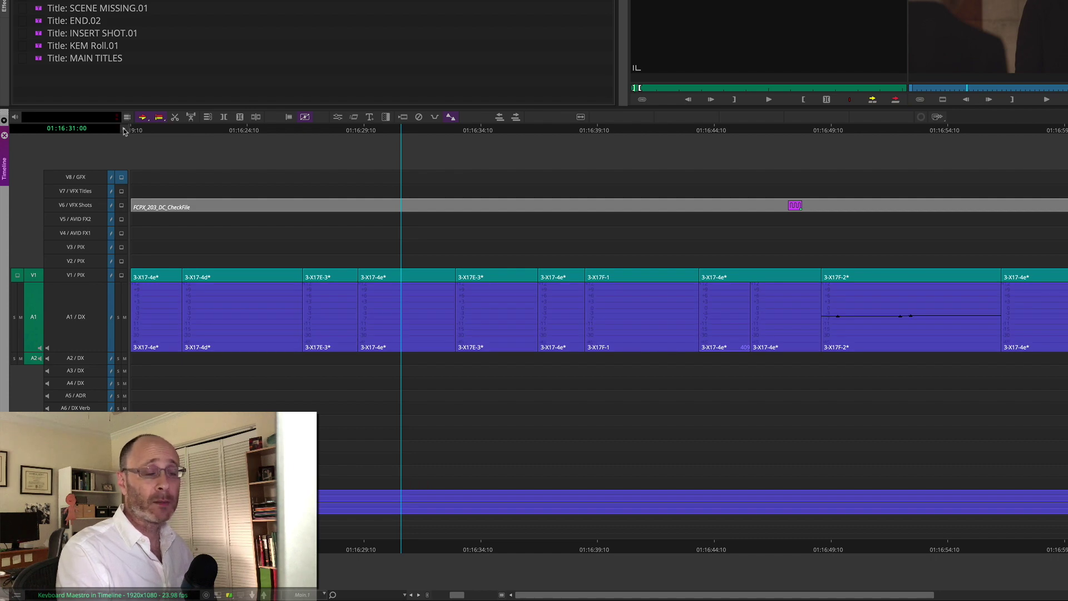
key(alt+v)
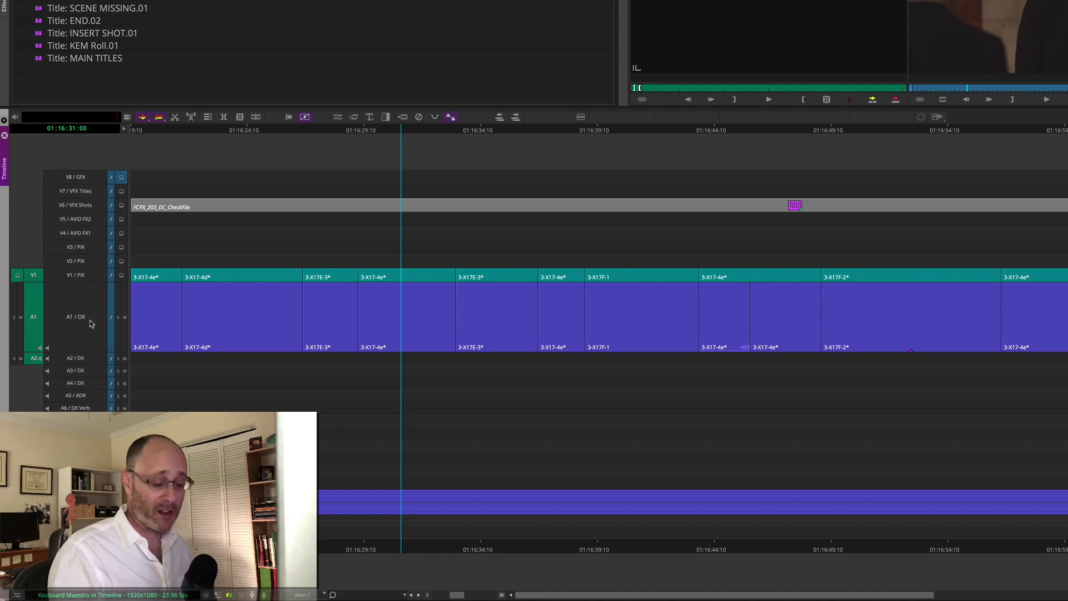
key(ctrl+w)
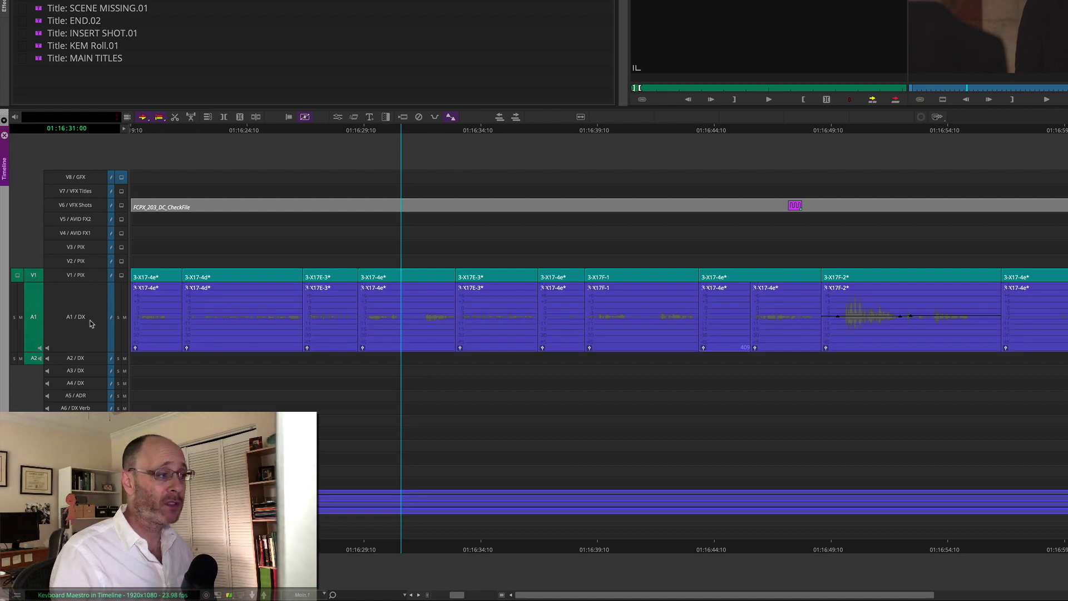
key(ctrl+alt+w)
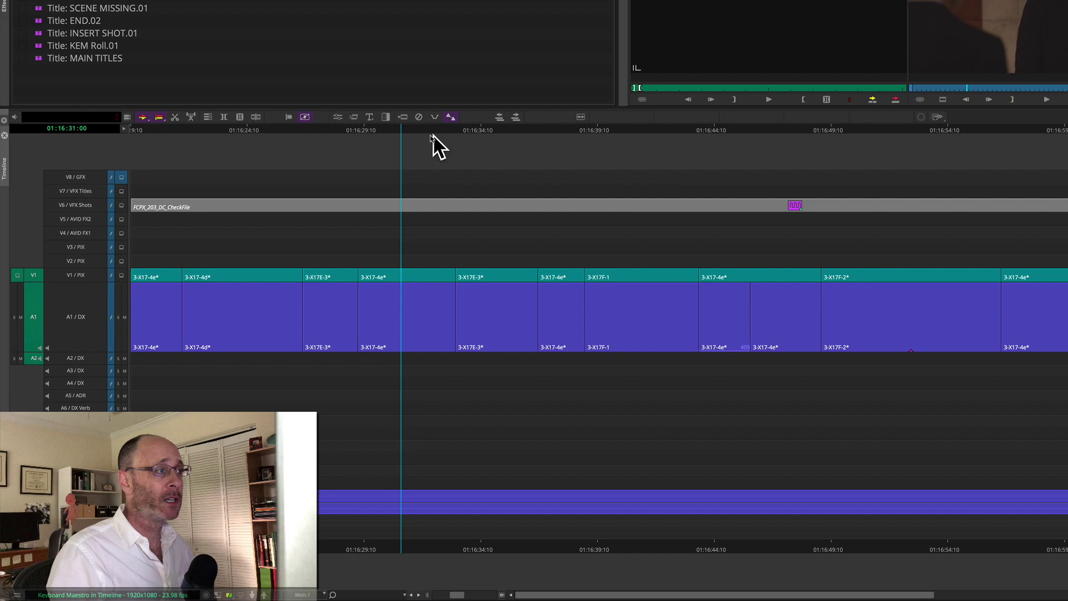
Step: Park the playhead on the cut at 01:16:33:08, select all tracks and add an edit across them
drag(433, 139, 497, 146)
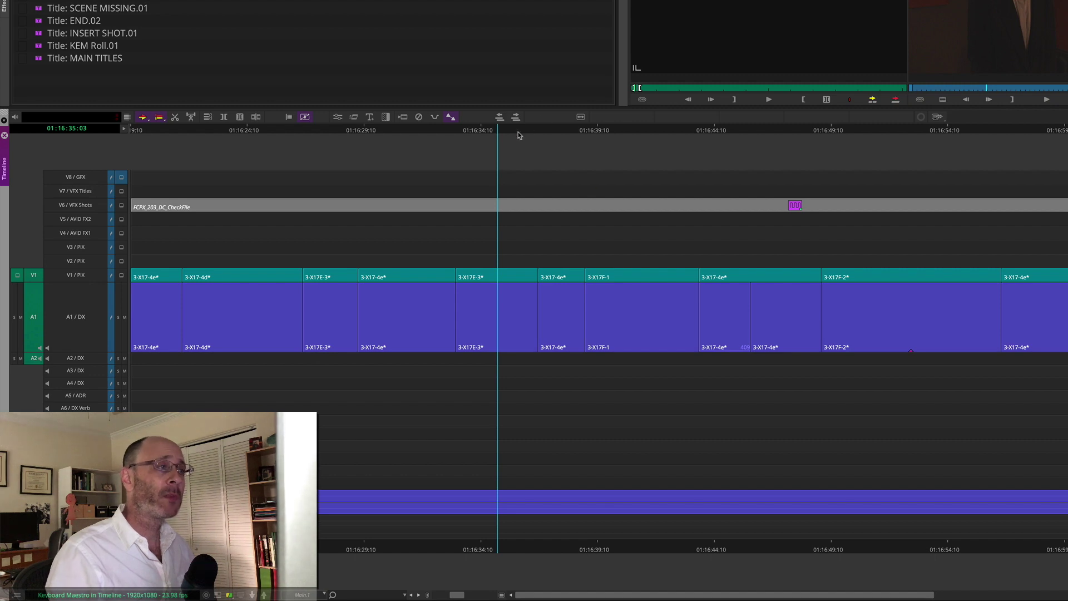
key(a)
click(71, 276)
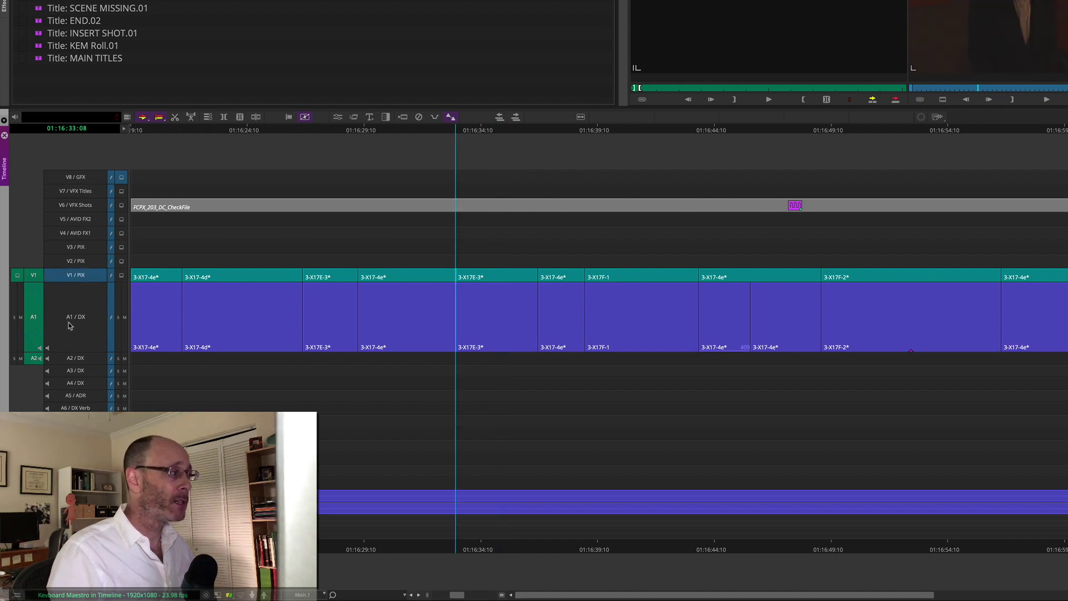
click(71, 325)
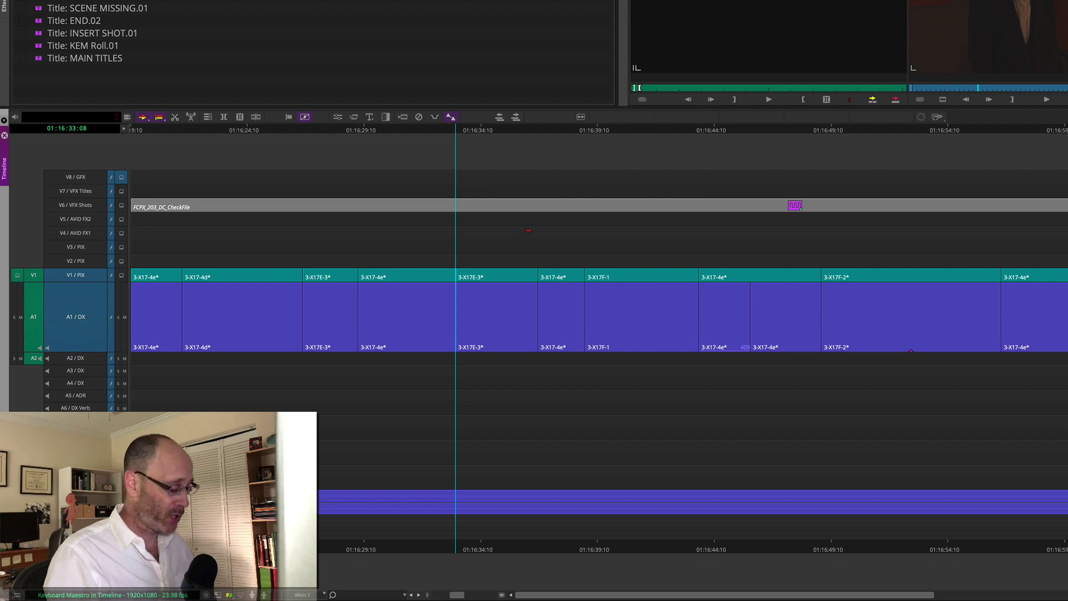
key(super+a)
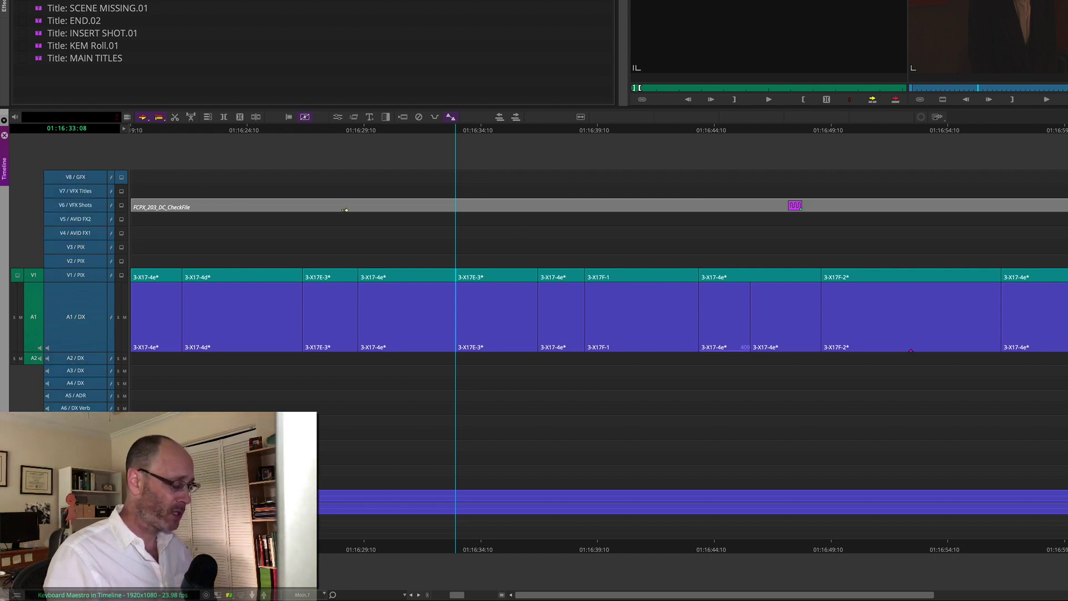
key(F4)
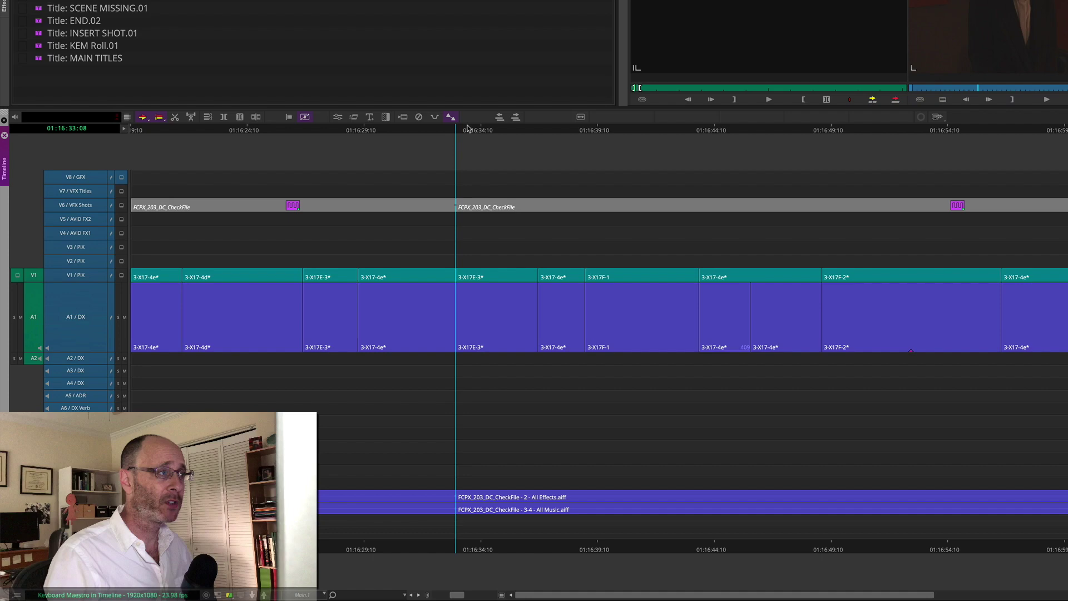
Step: Try to open a gap by moving every clip after the playhead further down the timeline, and undo the move
click(517, 118)
drag(480, 274, 641, 283)
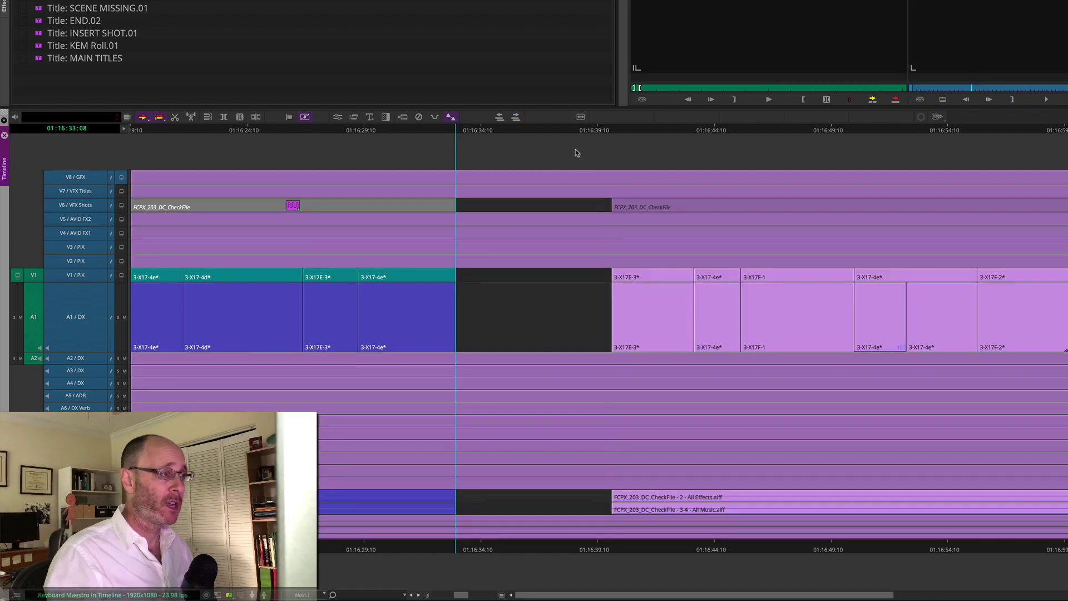
drag(491, 129, 532, 159)
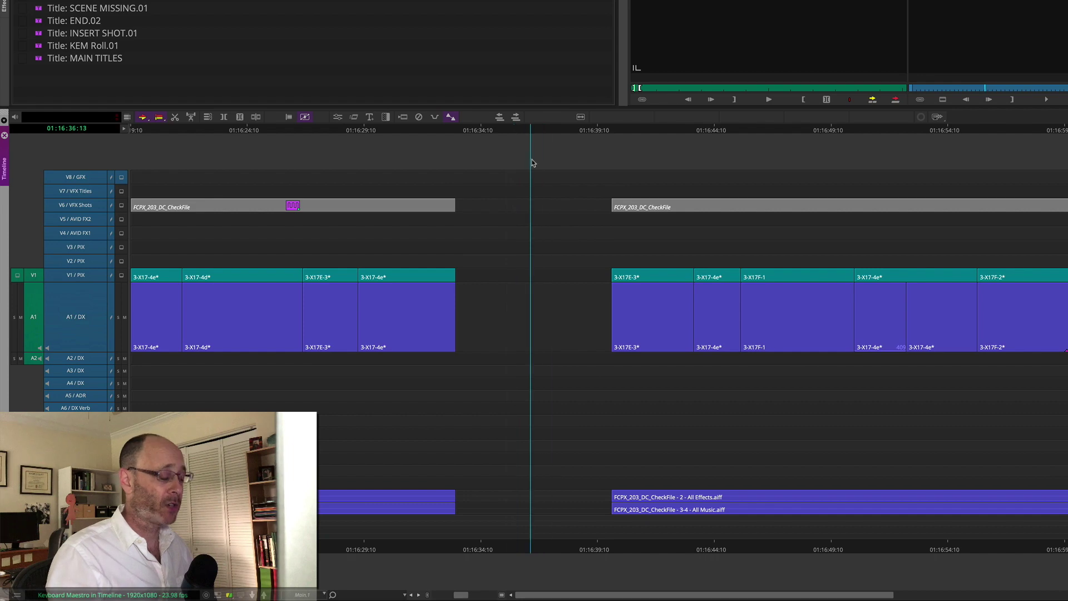
key(super+z)
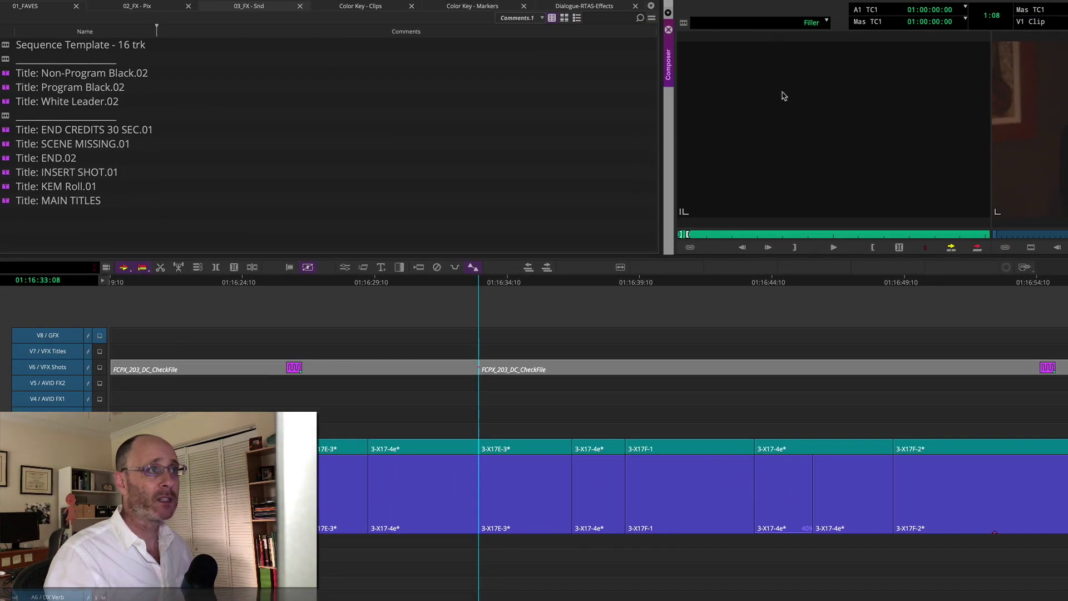
Step: Load filler into the source monitor and splice it into the sequence at the playhead
right_click(834, 118)
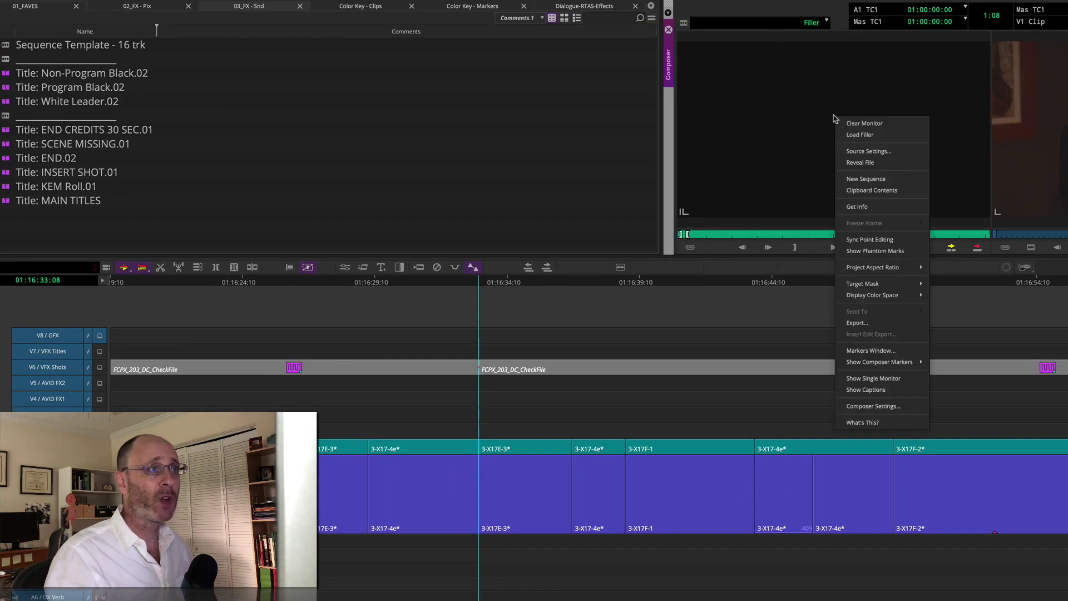
click(868, 138)
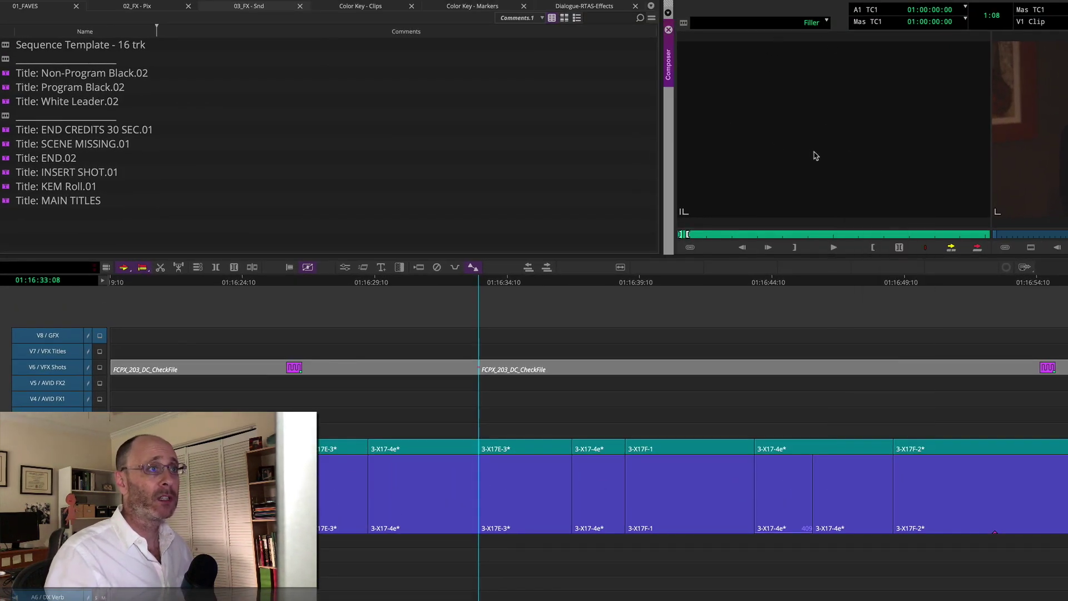
click(952, 248)
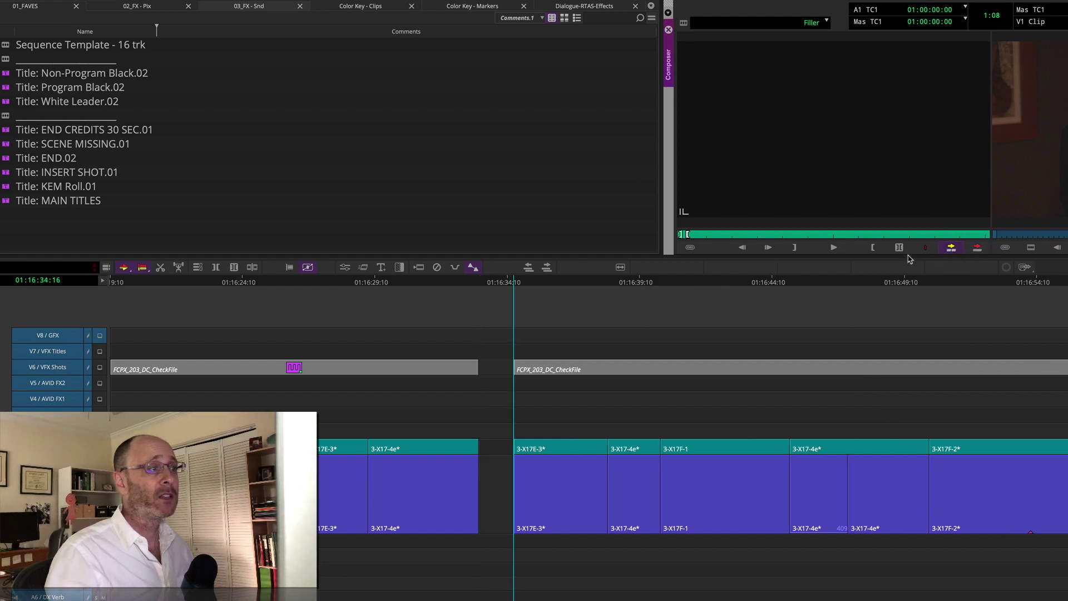
Step: Try to lengthen the filler gap by trimming its end, and undo back to before the filler and the added edits
click(508, 449)
drag(508, 448, 772, 448)
drag(548, 410, 521, 417)
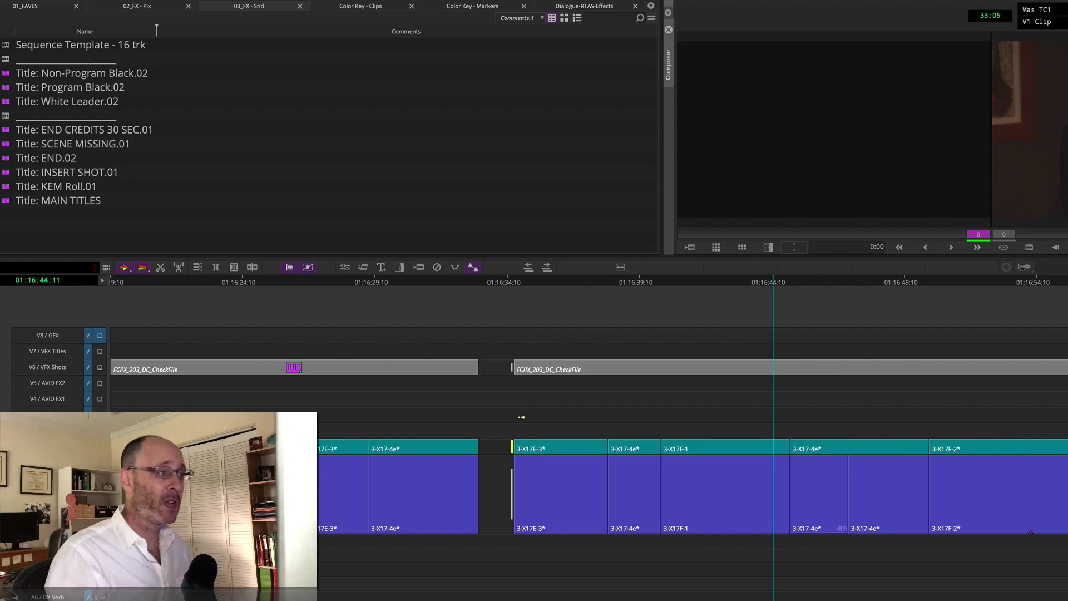
click(510, 283)
click(513, 283)
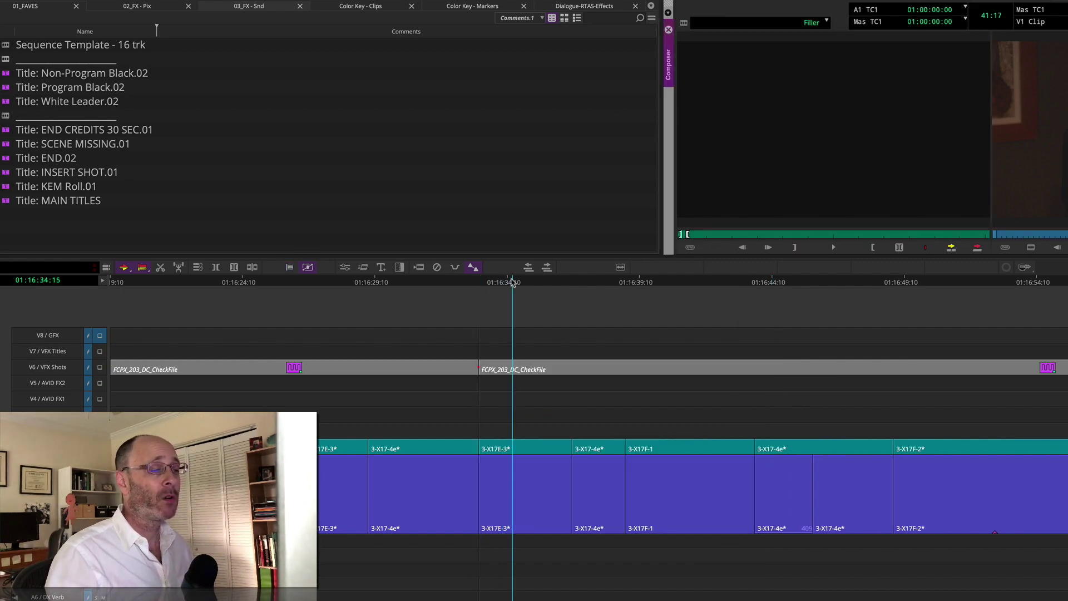
key(ctrl+z)
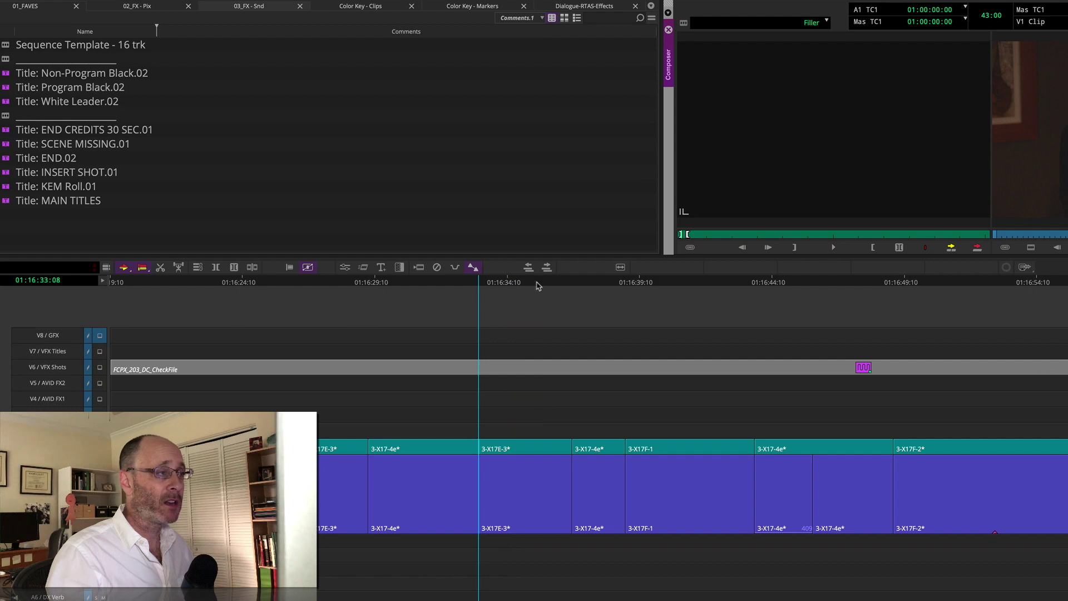
Step: Select the whole group of video and audio tracks including V8 / GFX, and deselect all tracks again
click(426, 305)
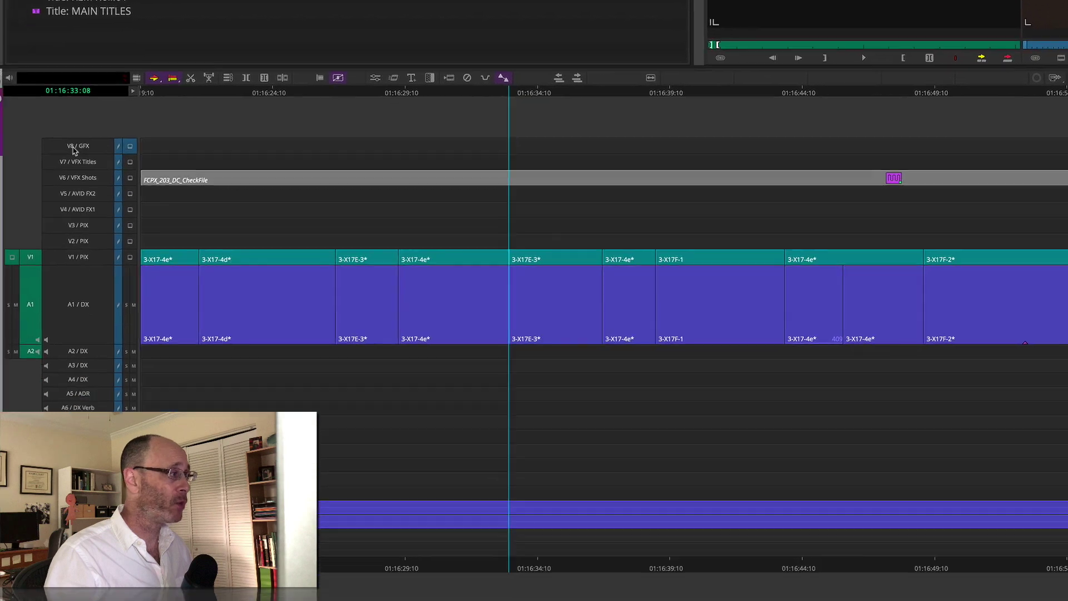
drag(48, 351, 84, 484)
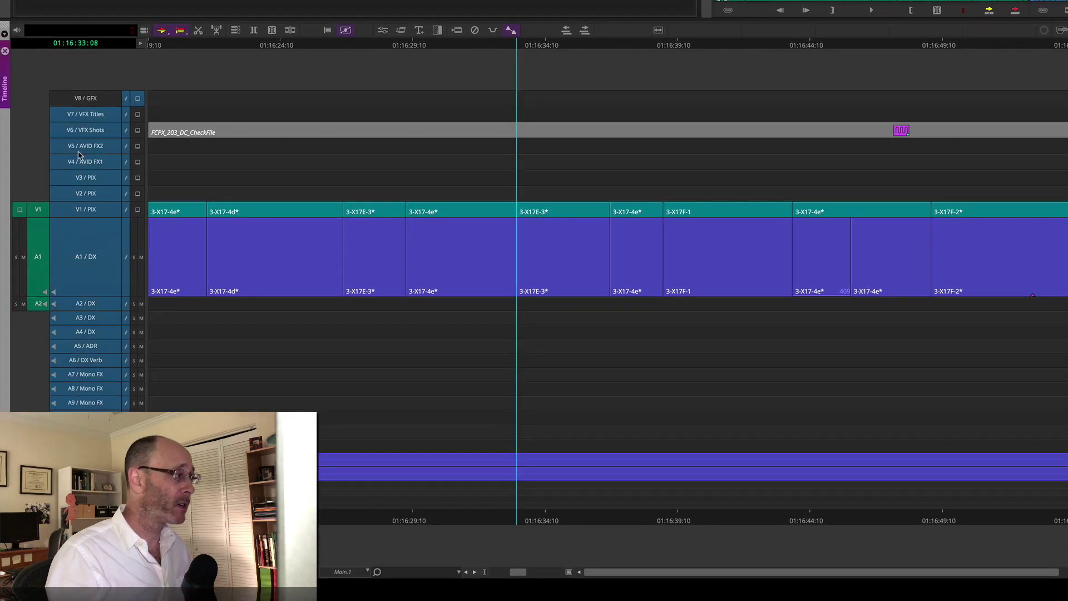
click(88, 98)
click(189, 96)
click(241, 71)
key(super+shift+a)
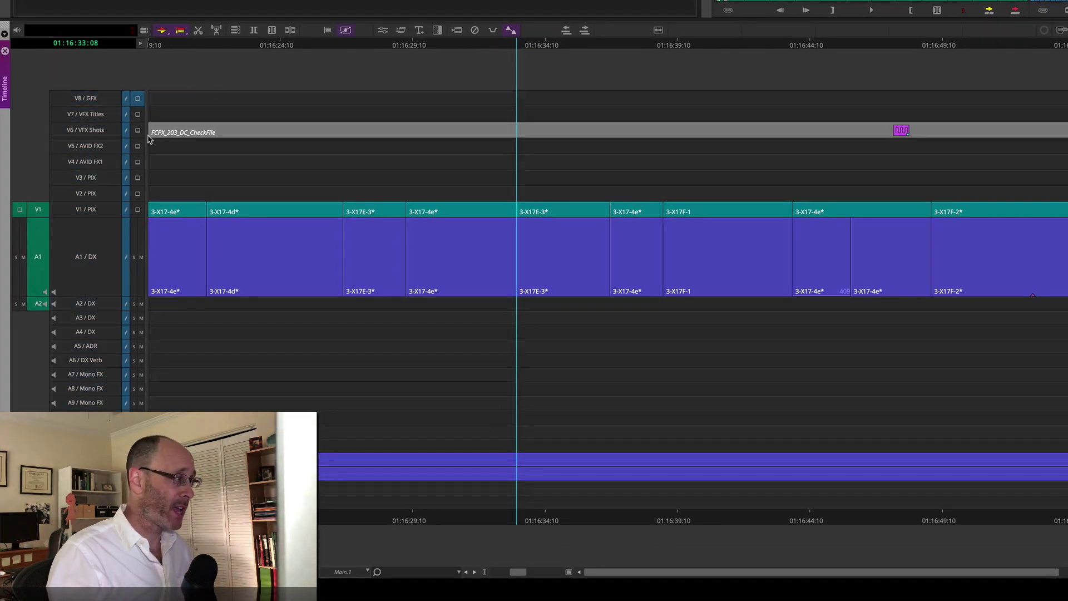
Step: Patch source V1 to V5 / AVID FX2 and source A2 to A9 / Mono FX, and insert filler at the playhead
click(102, 148)
click(77, 406)
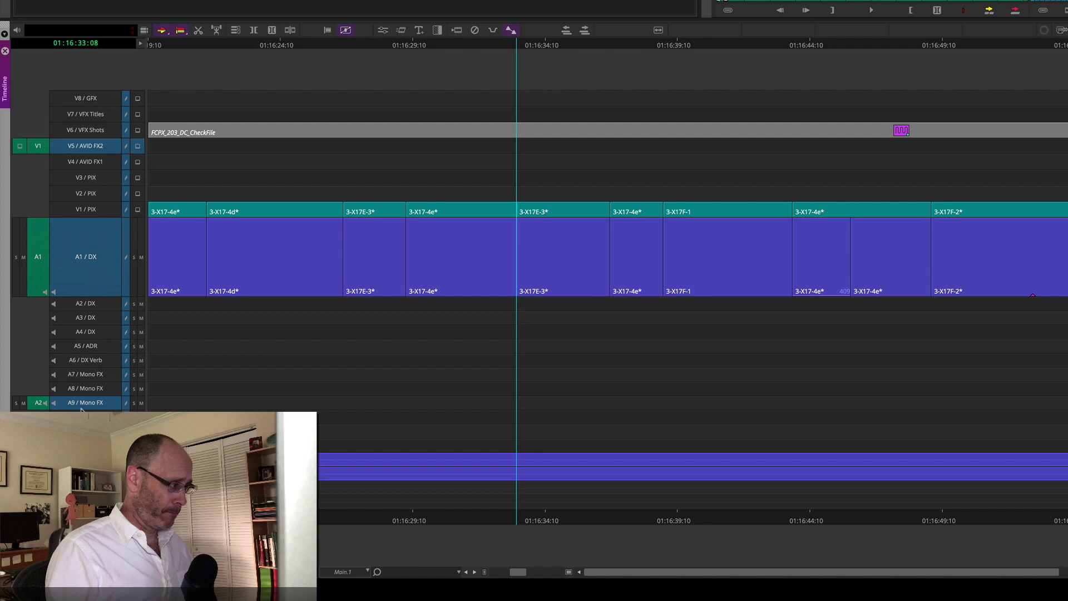
key(v)
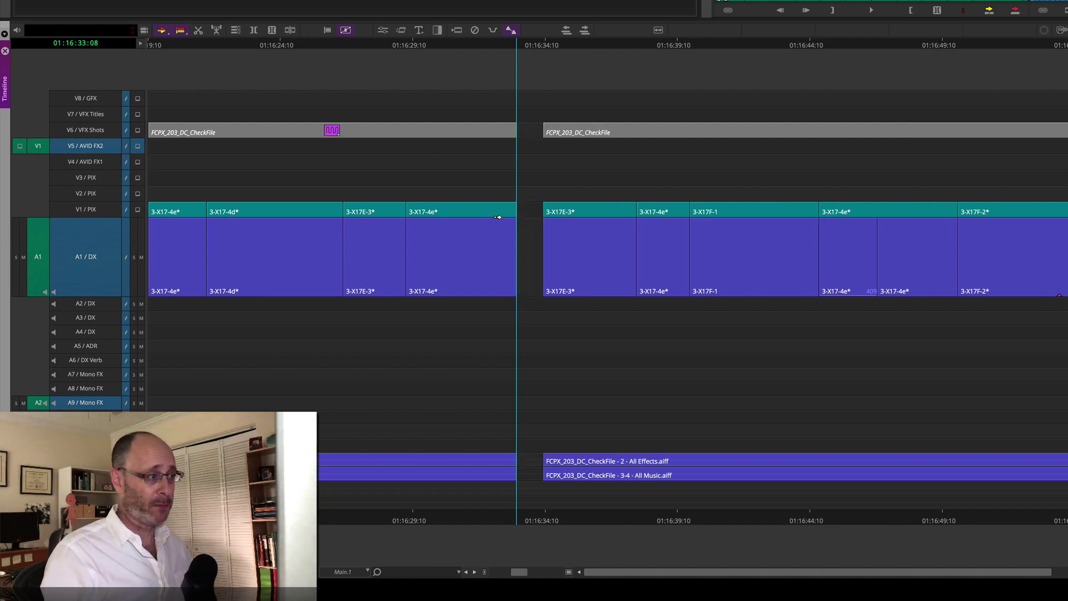
Step: Try to extend the inserted filler gap by trimming its end on V1, and undo the trim
drag(539, 212, 859, 239)
key(ctrl+z)
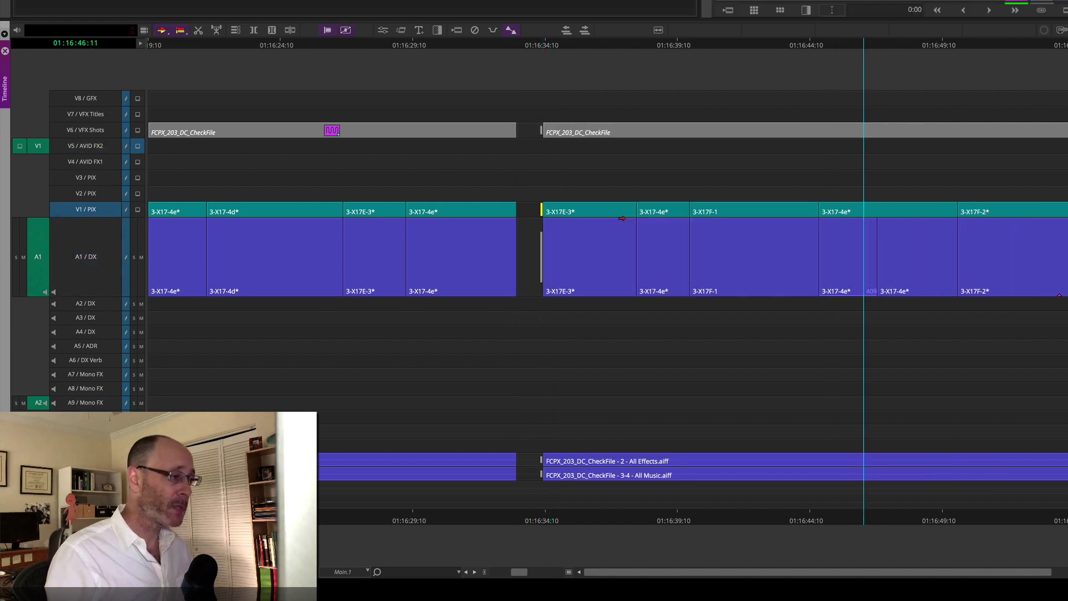
Step: Undo the filler insert at the cut and display waveforms and volume on the A1 / DX audio clips
key(ctrl+z)
click(492, 46)
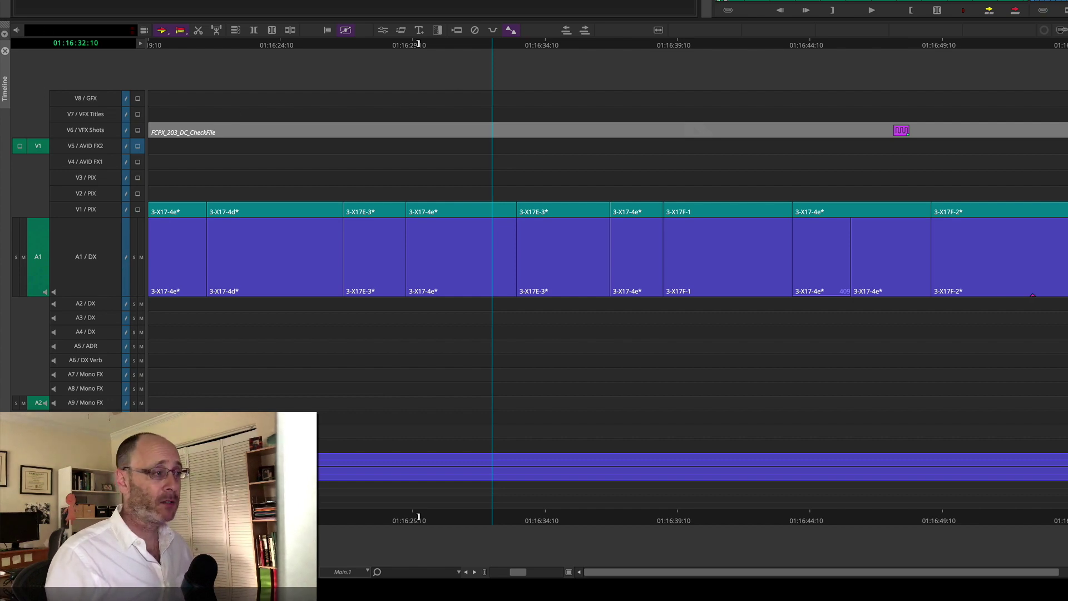
click(538, 45)
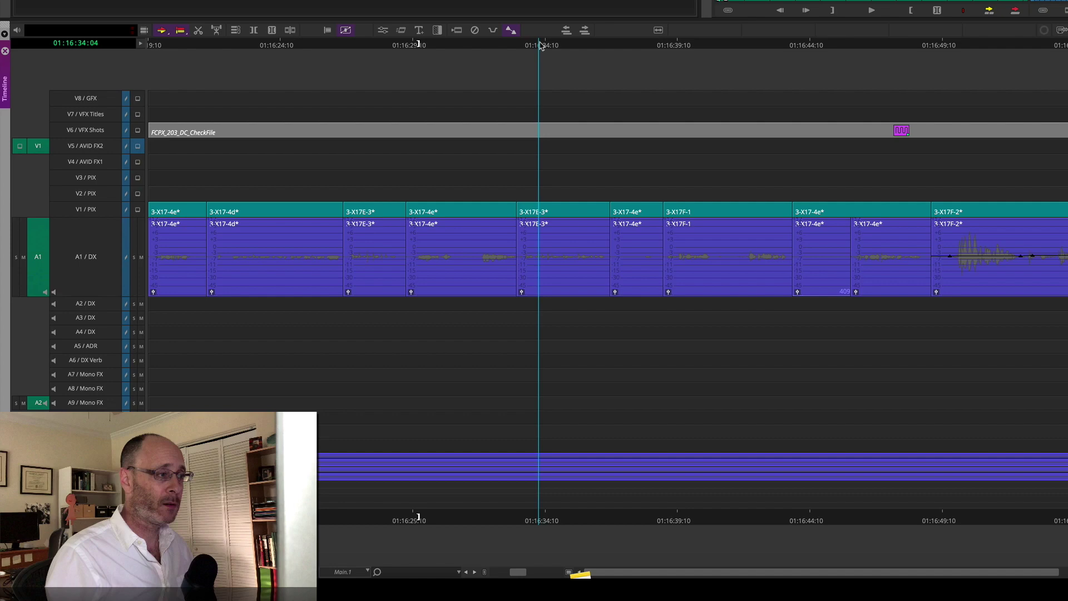
Step: Add four volume keyframes by hand to the A1 / DX clip 3-X17-4e, between about 01:16:29:08 and 01:16:30:23
click(425, 45)
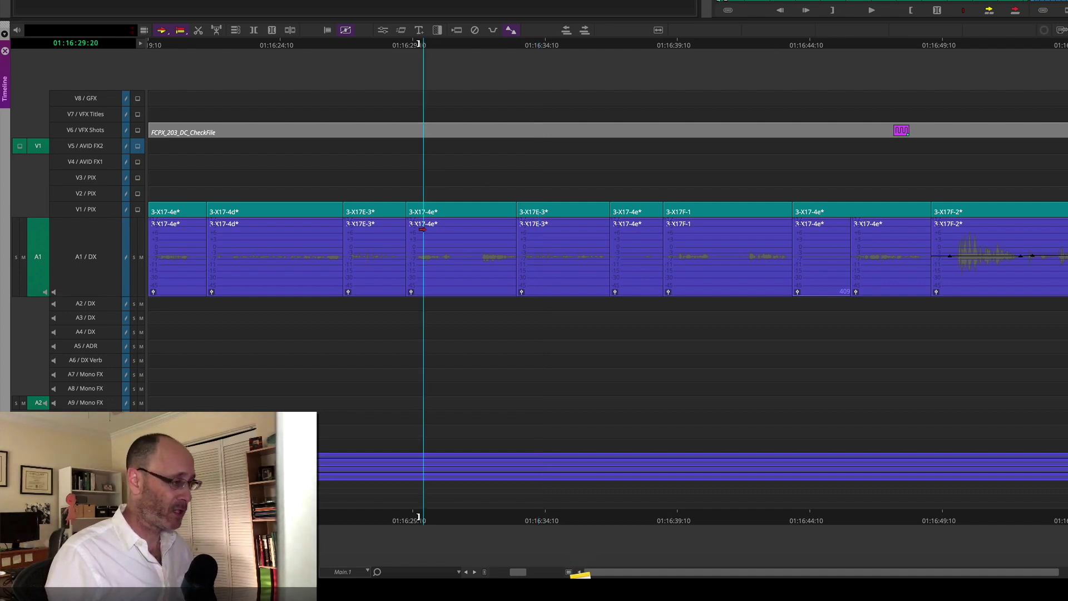
key(h)
key(j)
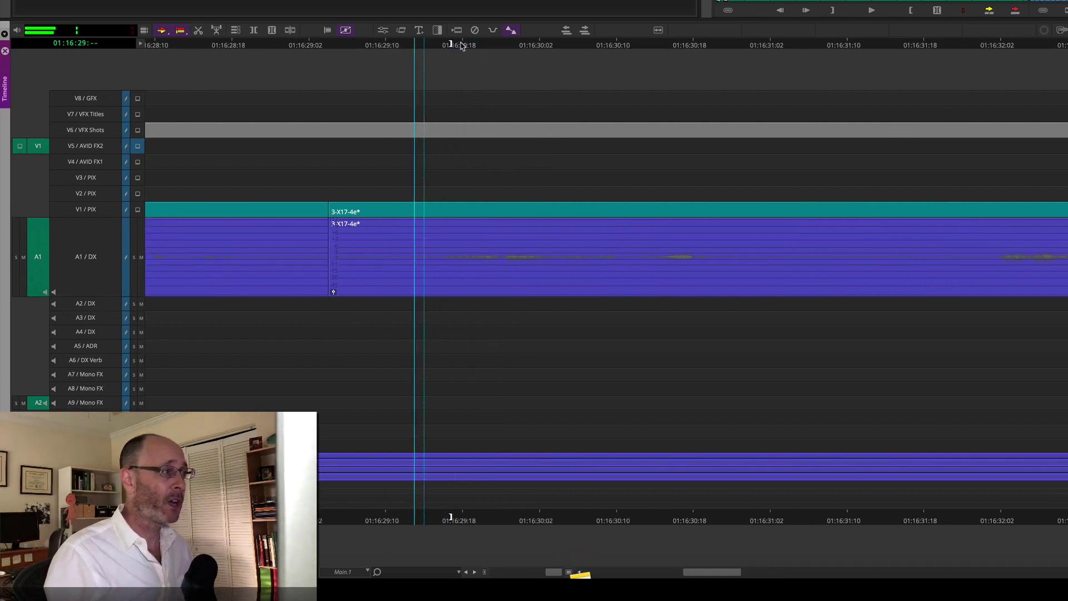
drag(461, 44, 601, 89)
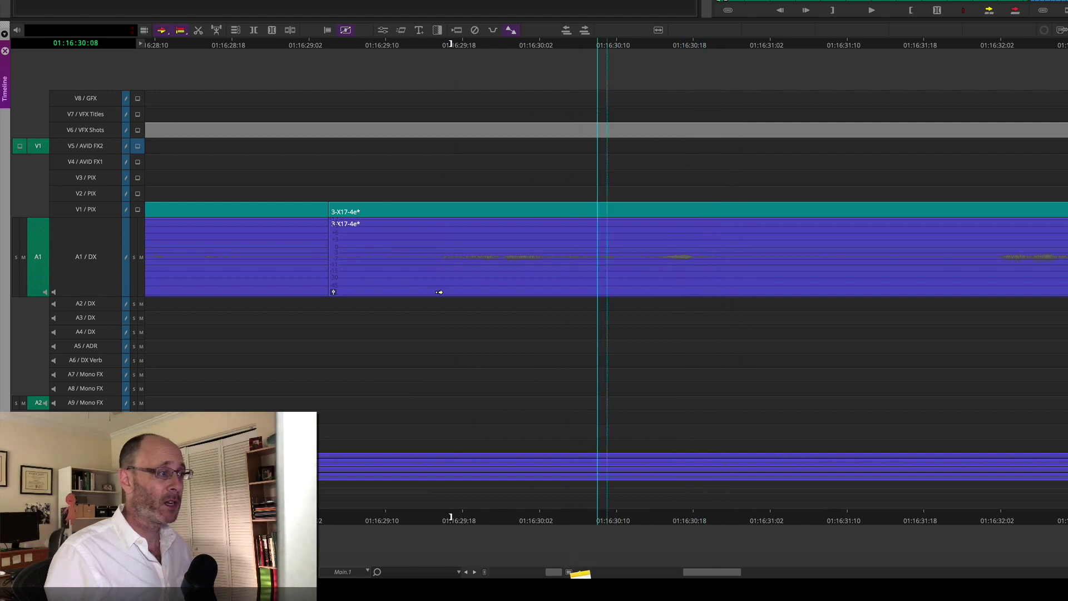
click(108, 260)
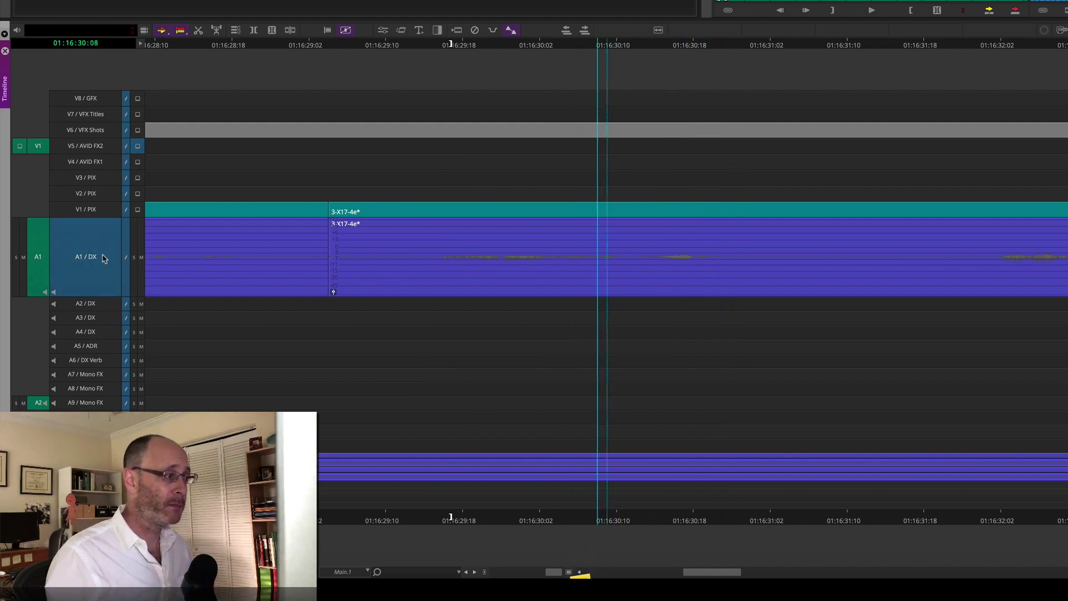
click(373, 248)
click(415, 247)
click(636, 247)
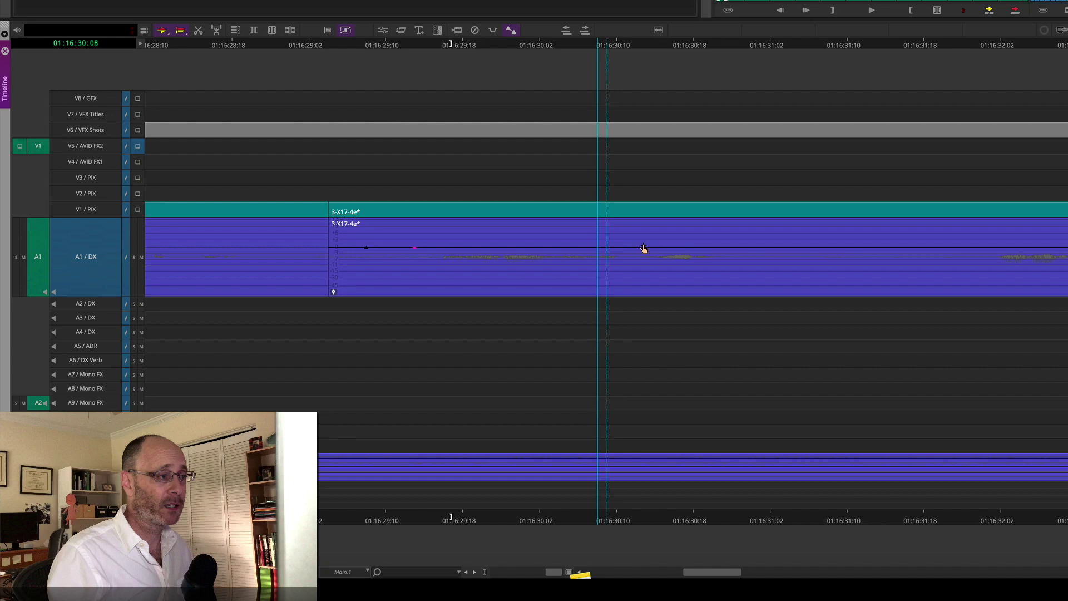
click(741, 247)
click(742, 247)
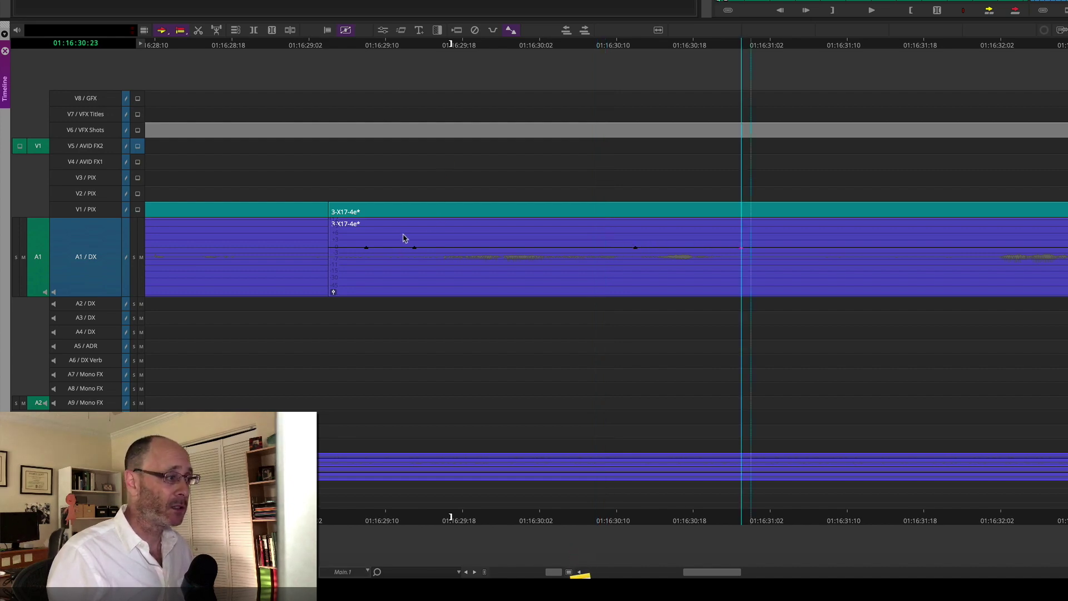
Step: Try lowering the level between the two inner keyframes, and undo it together with all the hand-placed keyframes
drag(403, 236, 627, 278)
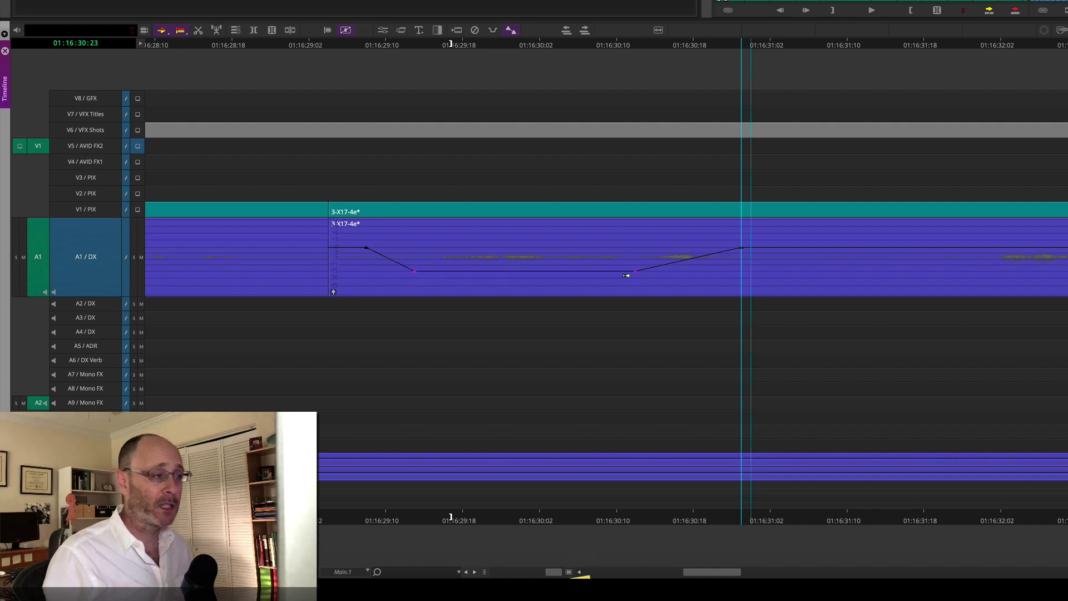
key(super+z)
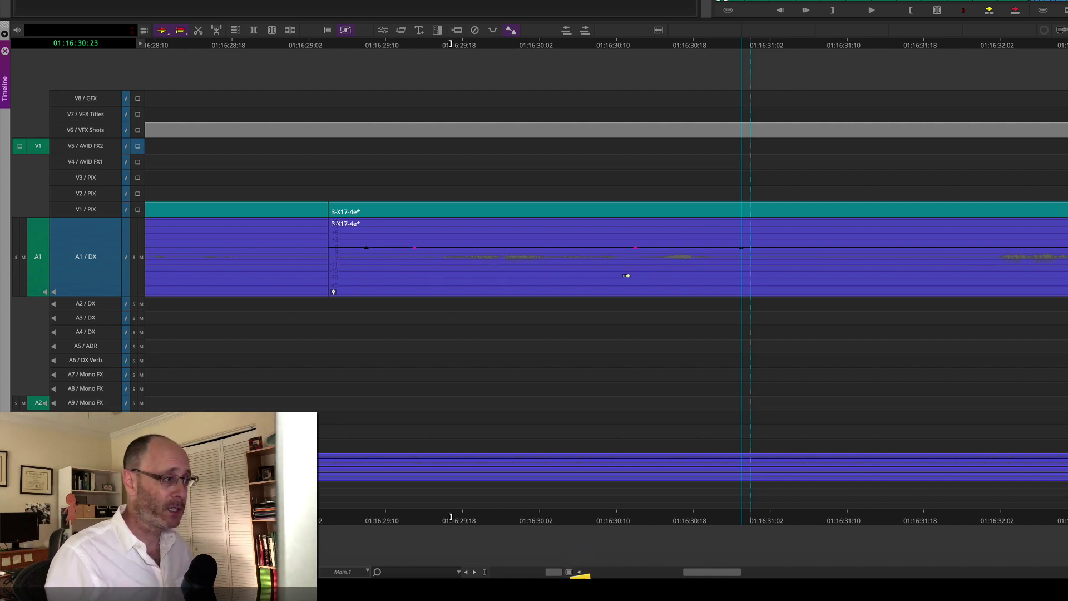
key(super+z)
key(super+z)
key(super+z)
key(super+z)
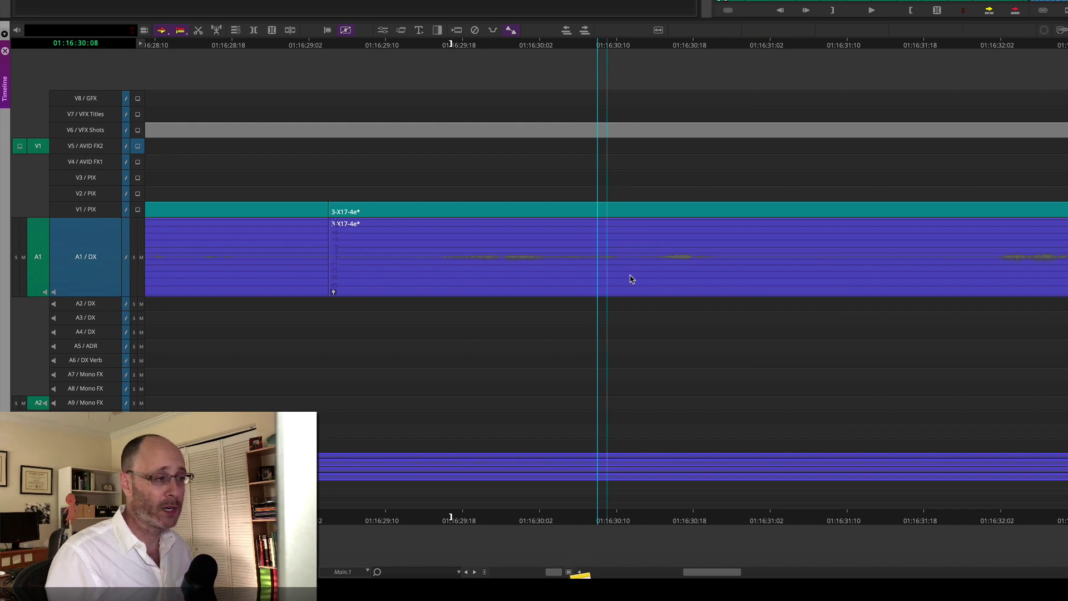
key(super+z)
Step: Select A1 / DX and mark the range from 01:16:29:10 to 01:16:31:01 within clip 3-X17-4e
click(377, 44)
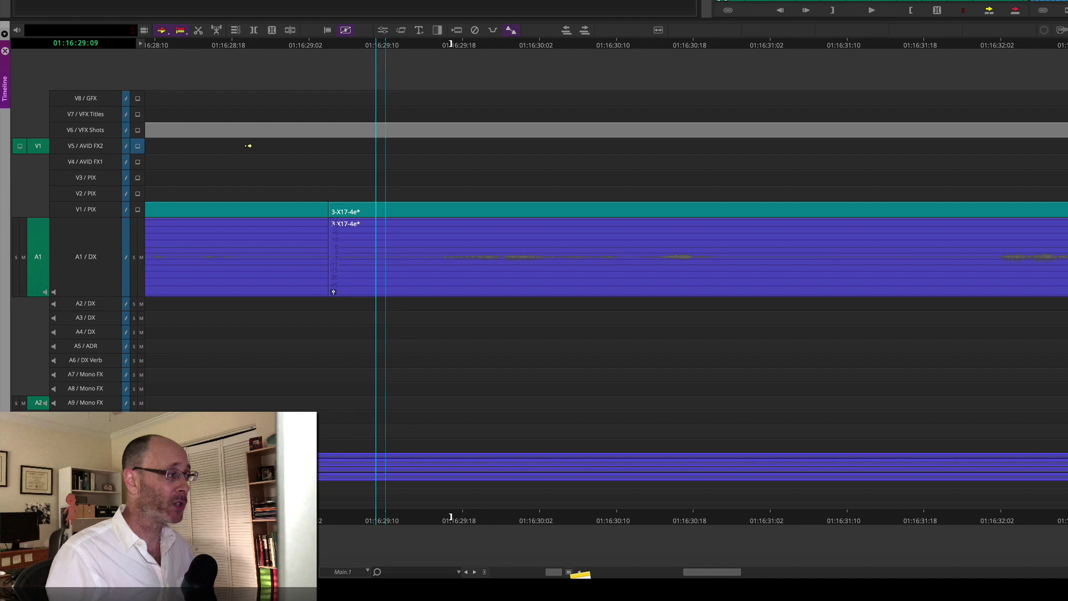
click(105, 235)
drag(397, 48, 763, 60)
key(o)
key(o)
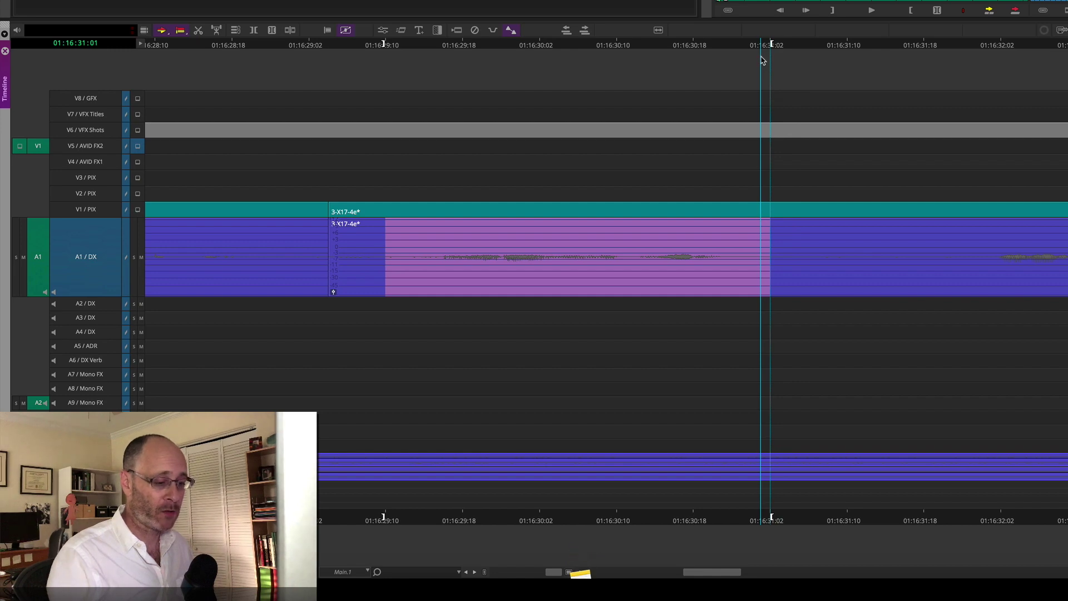
Step: Try dipping the marked audio by adding keyframe pairs at both ends and lowering the level between them, and undo it all
key(q)
key(apostrophe)
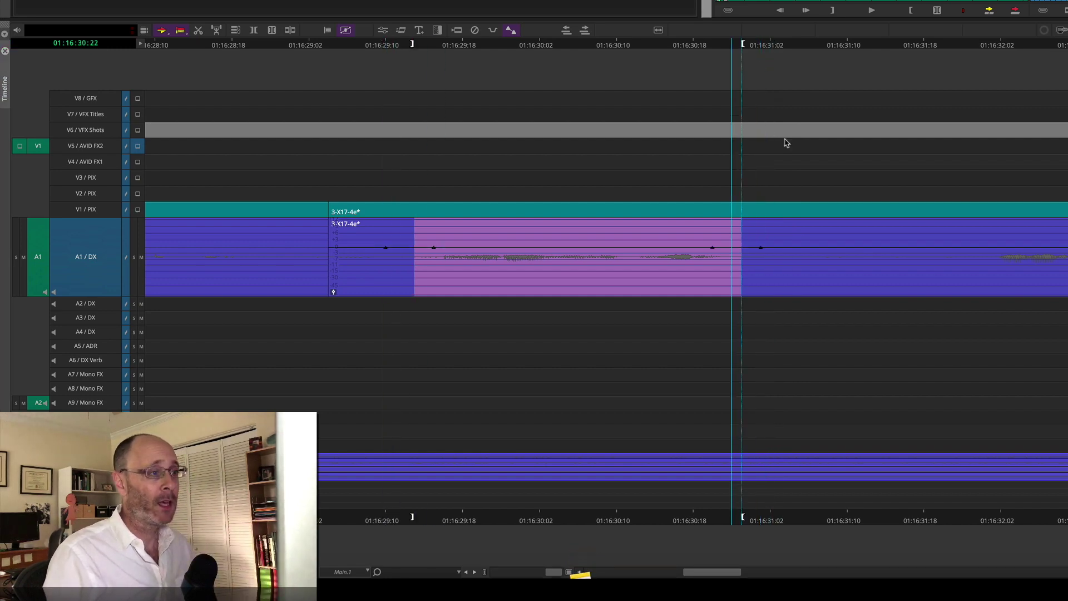
drag(713, 248, 714, 265)
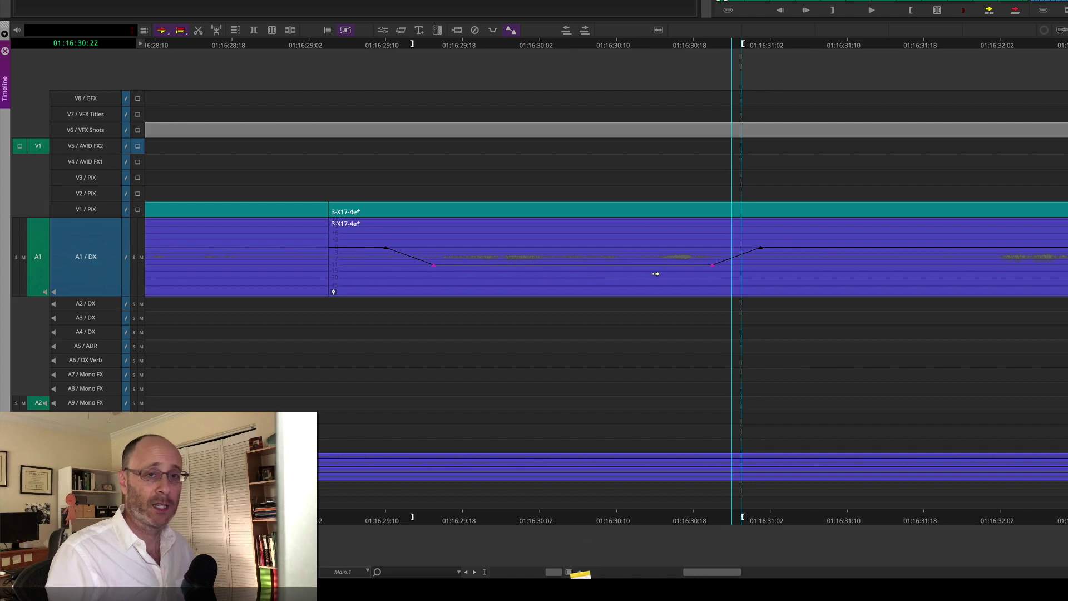
key(super+z)
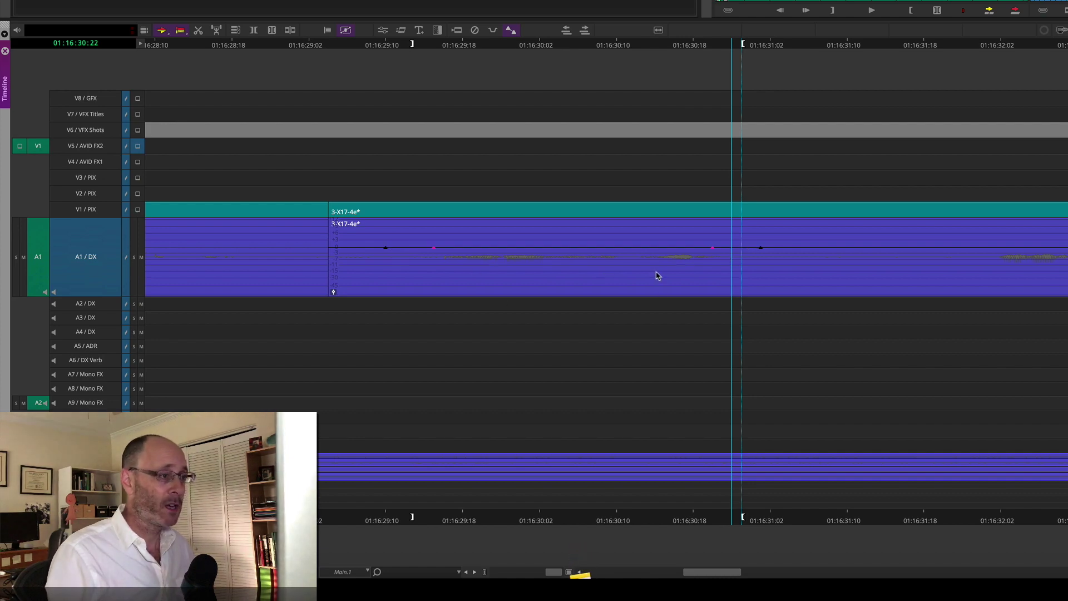
key(super+z)
key(super+z)
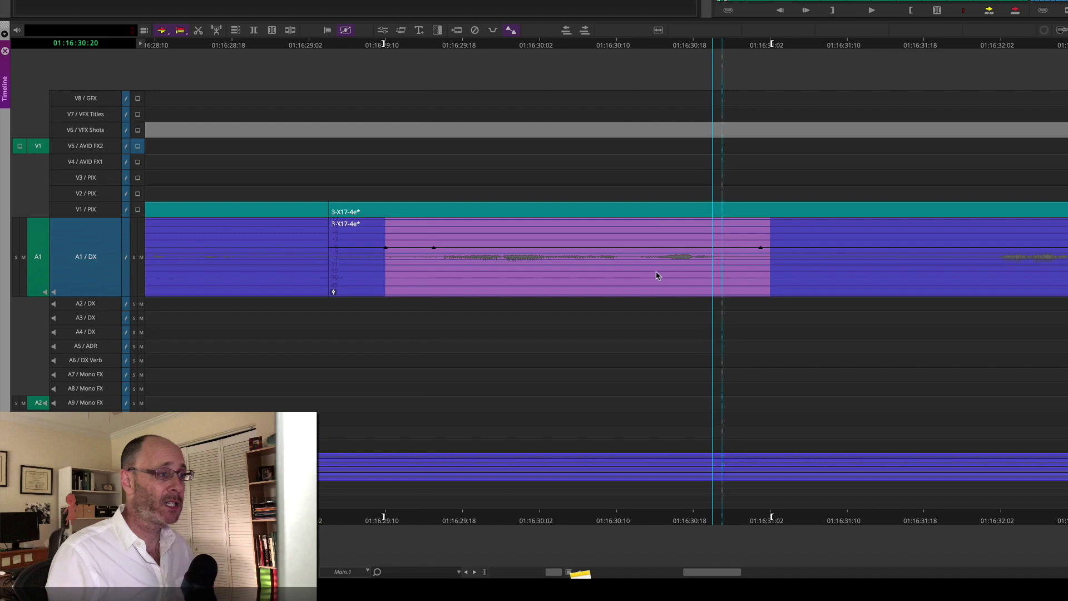
key(ctrl+z)
key(ctrl+z)
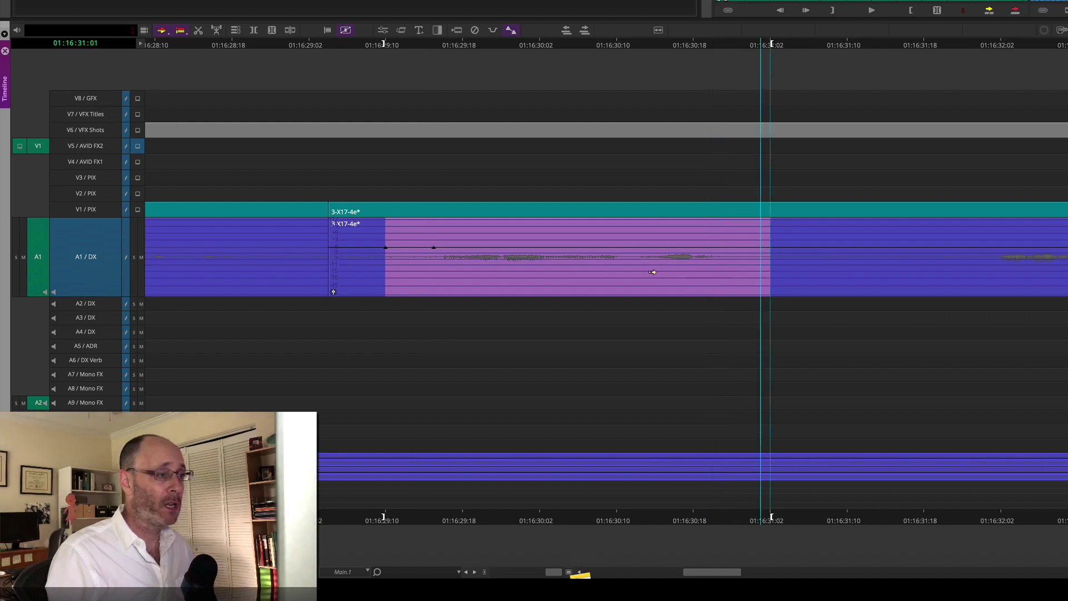
key(ctrl+z)
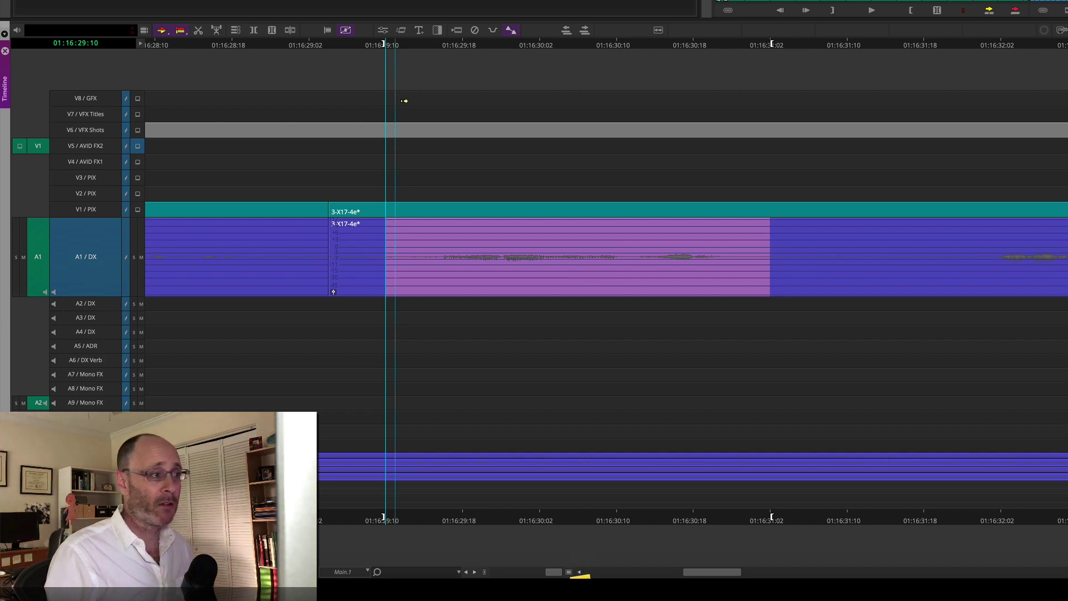
Step: Set the out point to 01:16:30:22 on A1 / DX and add volume keyframe pairs at both ends of the marked range
key(9)
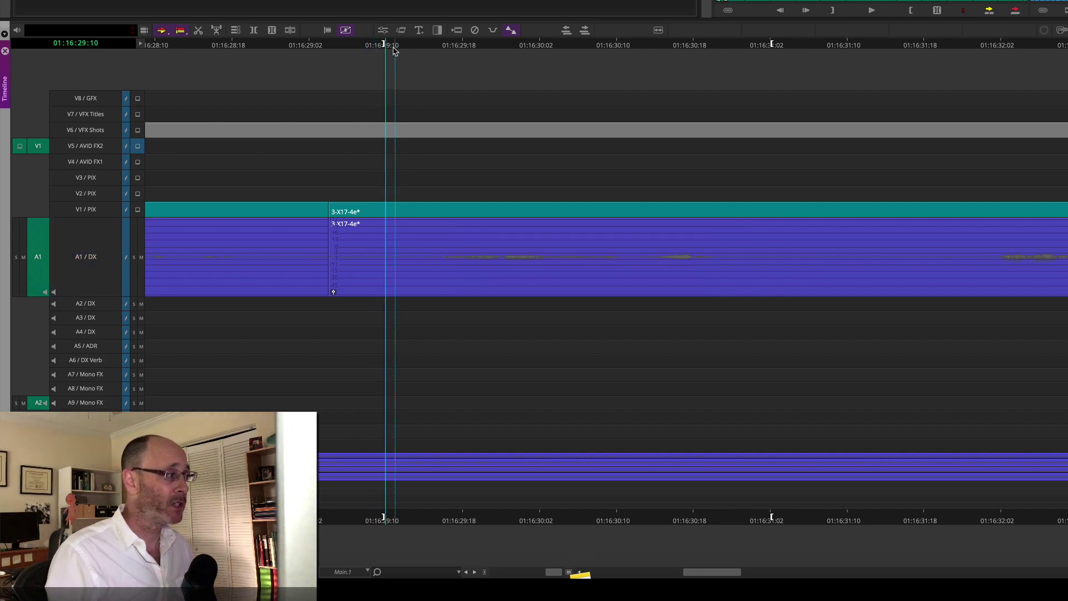
click(85, 257)
drag(724, 65, 733, 65)
key(o)
key(apostrophe)
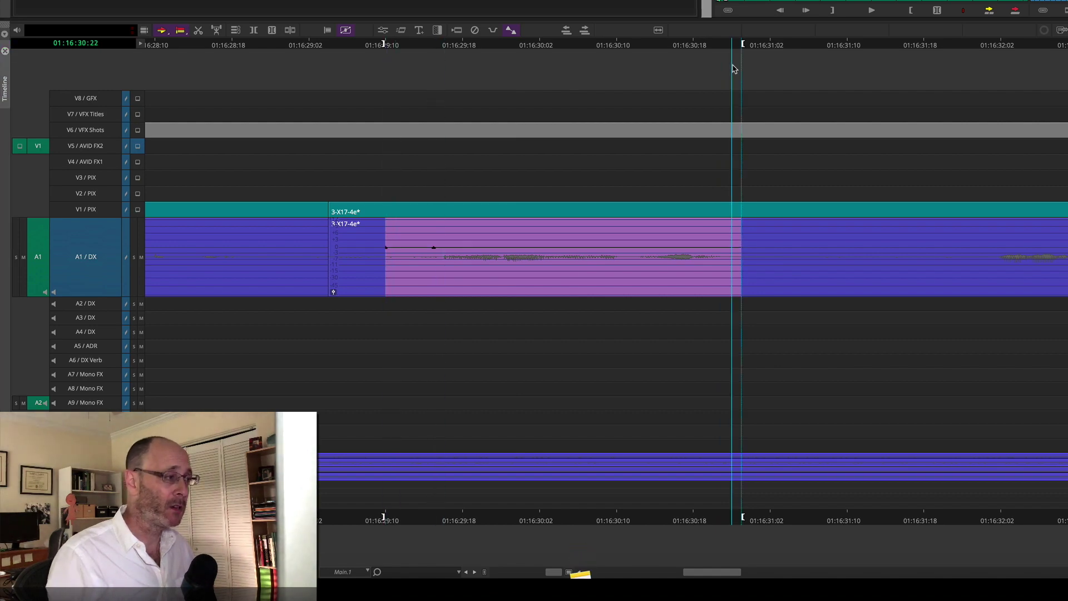
Step: Try lowering the level between the inner keyframes on A1 / DX, and undo that level change
drag(432, 248, 437, 262)
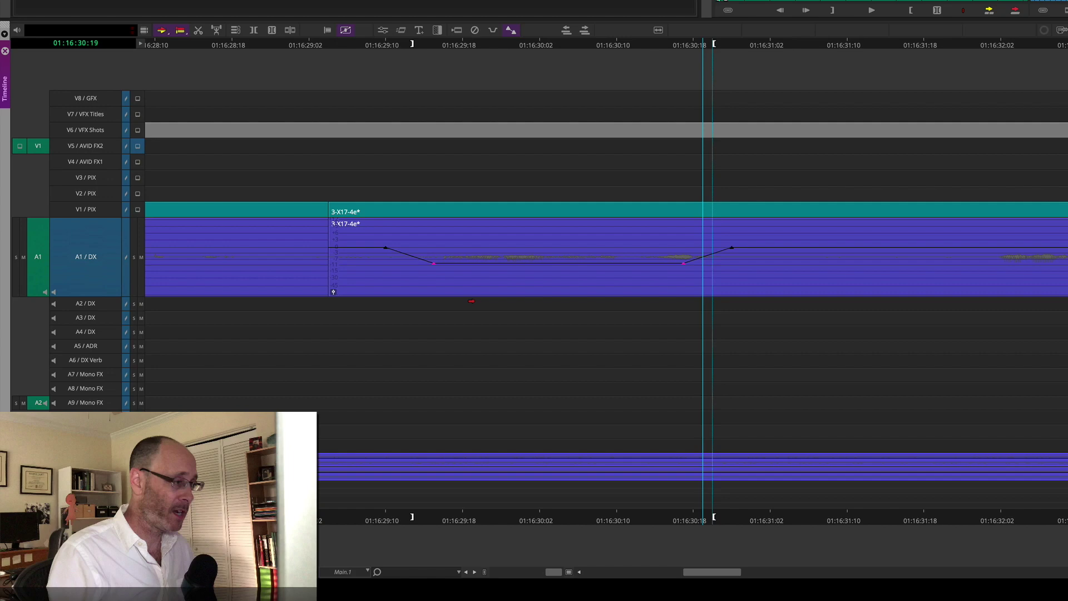
key(super+z)
key(super+z)
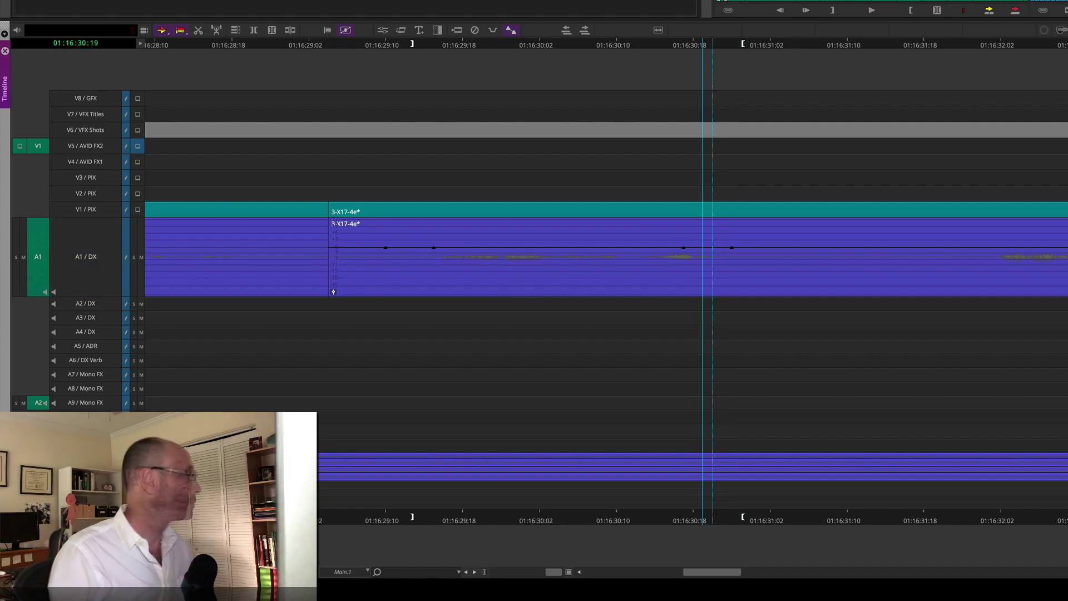
Step: Move the 3-X17-4e audio clip from A1 / DX down to A2 / DX
click(664, 56)
key(ctrl+minus)
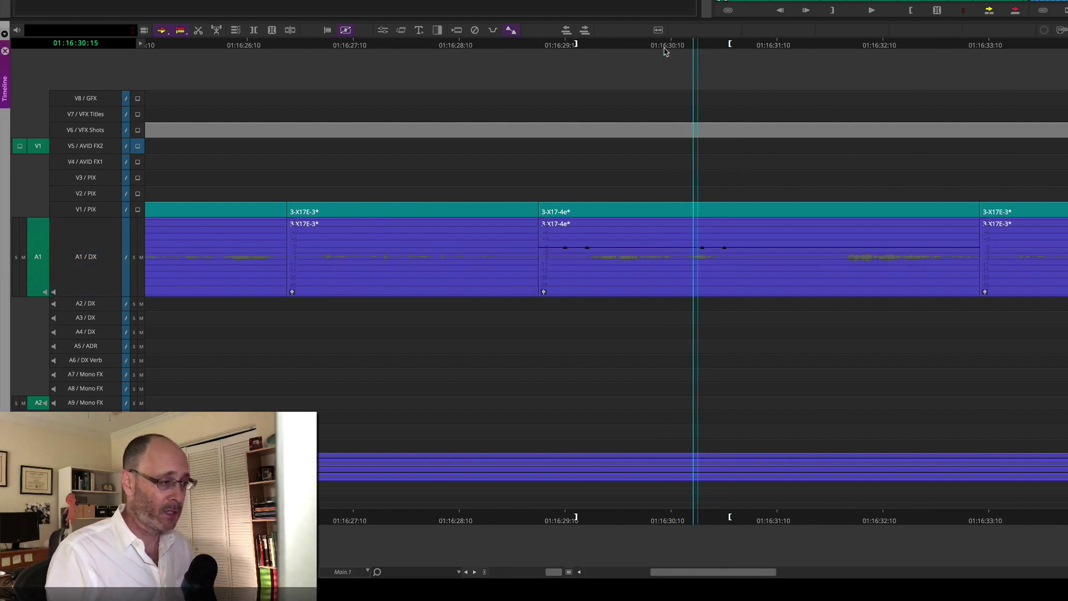
key(ctrl+shift+a)
click(645, 229)
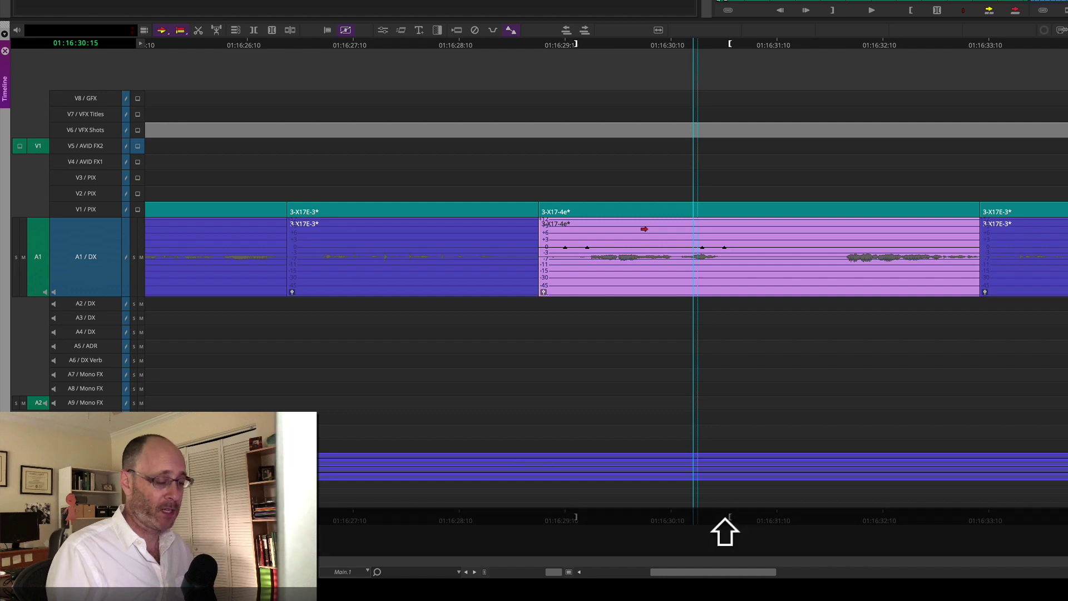
key(shift+super+a)
key(shift+super+a)
Step: Select only A2 / DX, enlarge that track and patch source A2 to it
click(99, 284)
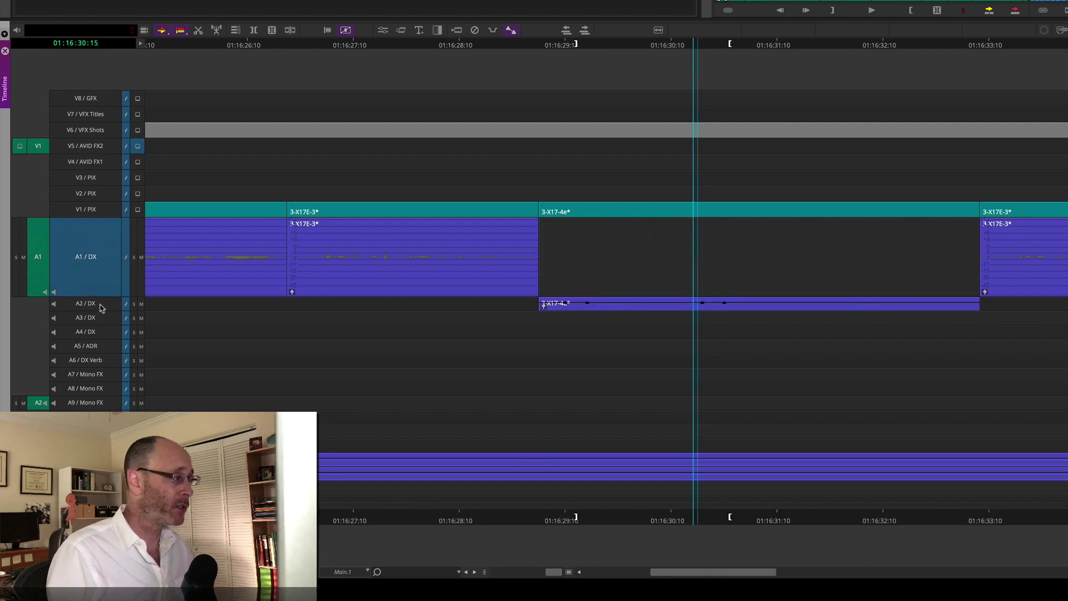
click(102, 308)
click(98, 284)
drag(103, 310, 109, 389)
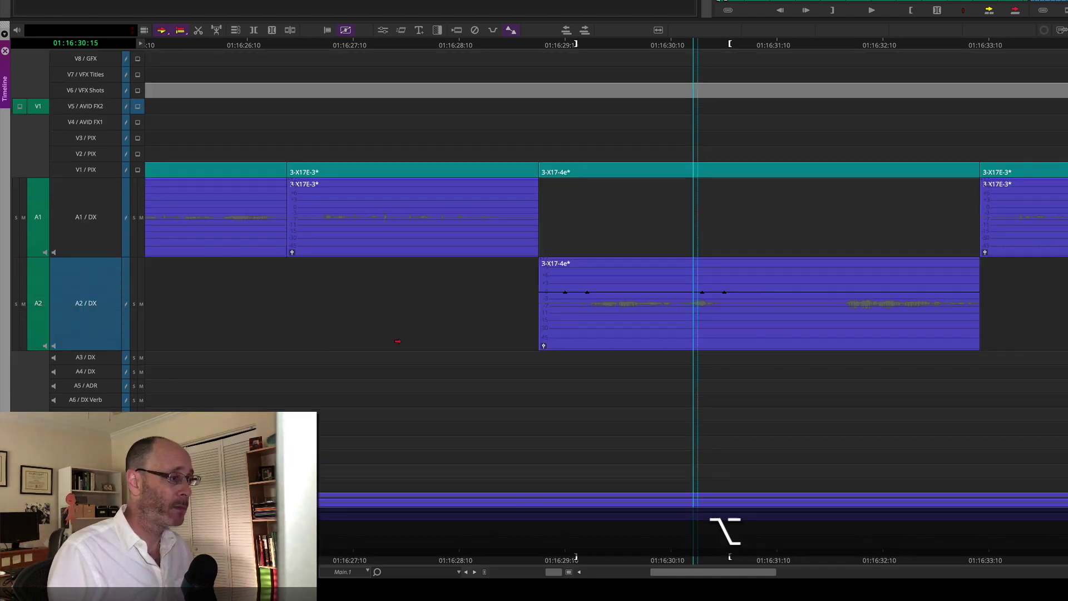
Step: Clear the in and out marks and, with only A2 / DX selected, add audio dissolves at both ends of clip 3-X17-4e
key(alt+shift+super+a)
click(731, 48)
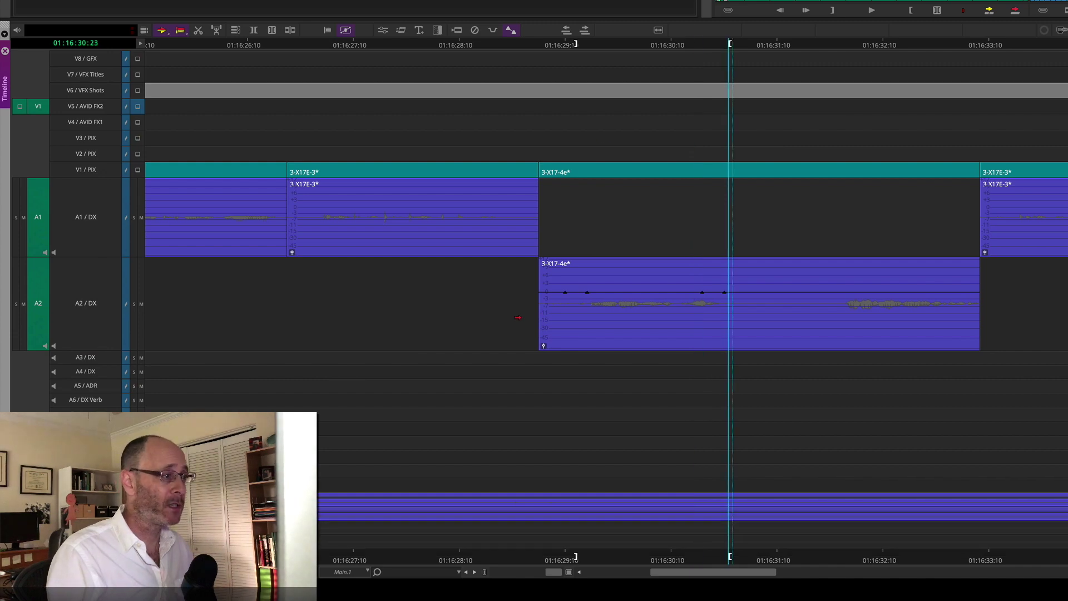
click(108, 333)
click(775, 44)
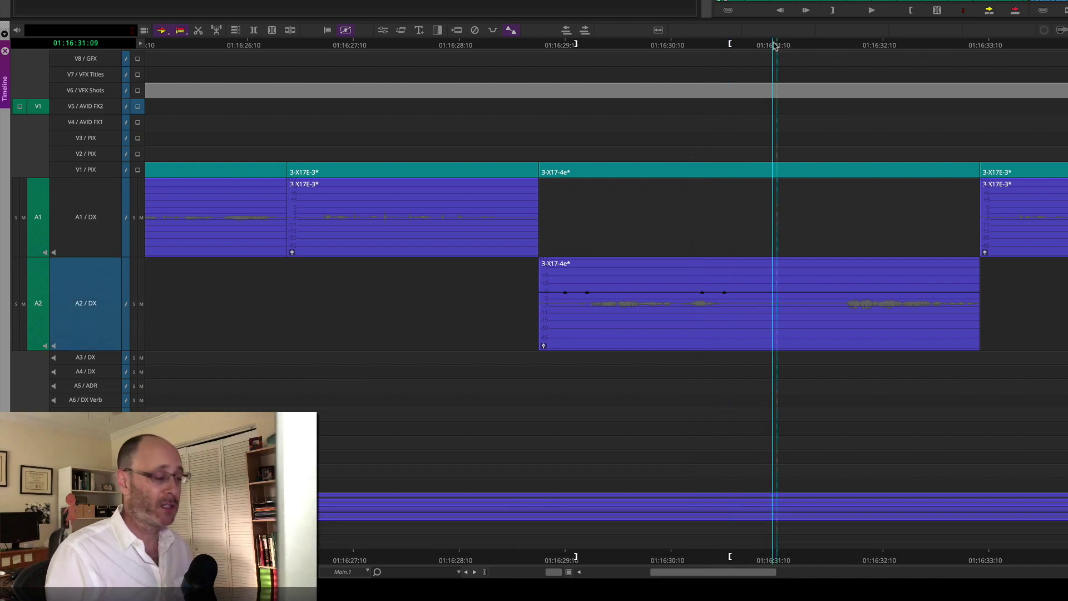
key(shift+q)
drag(774, 45, 749, 58)
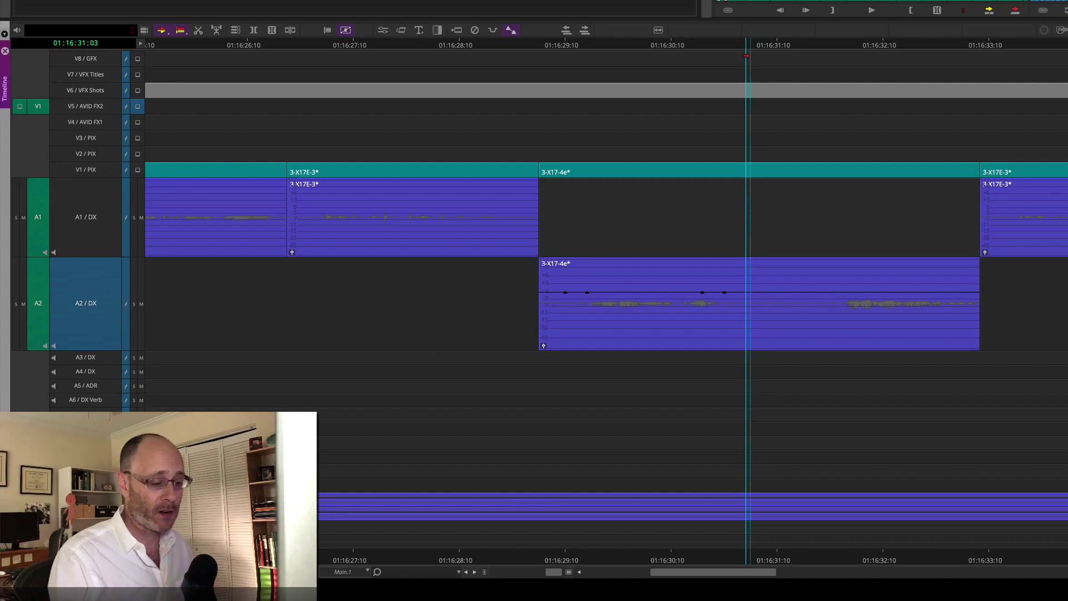
key(super+backslash)
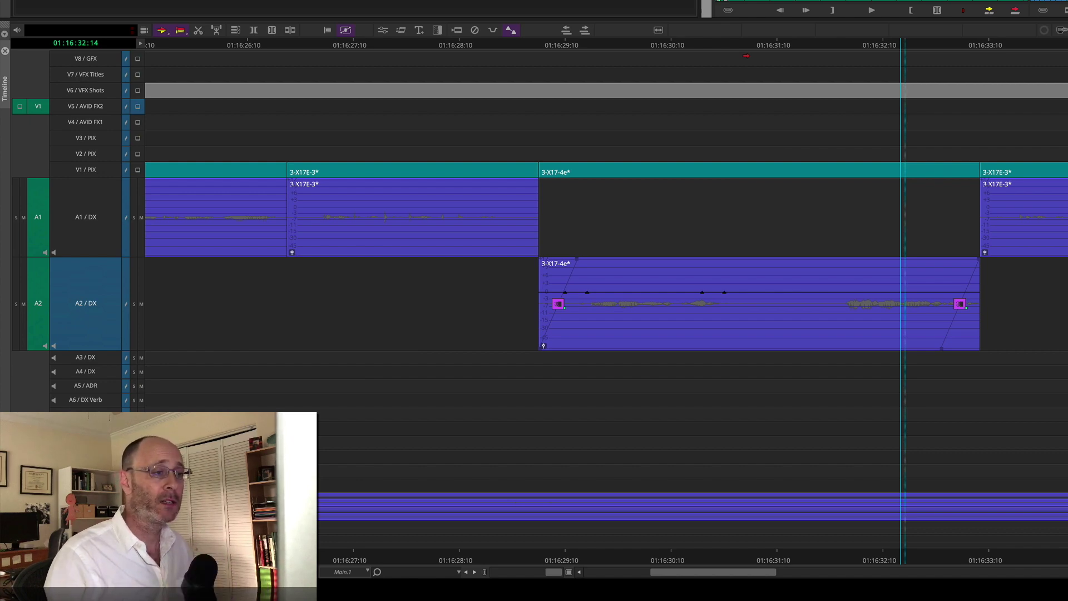
Step: Deselect all tracks, return the timeline to the Main view, and select V8 / GFX with source V1 patched to it
click(809, 50)
key(shift+super+a)
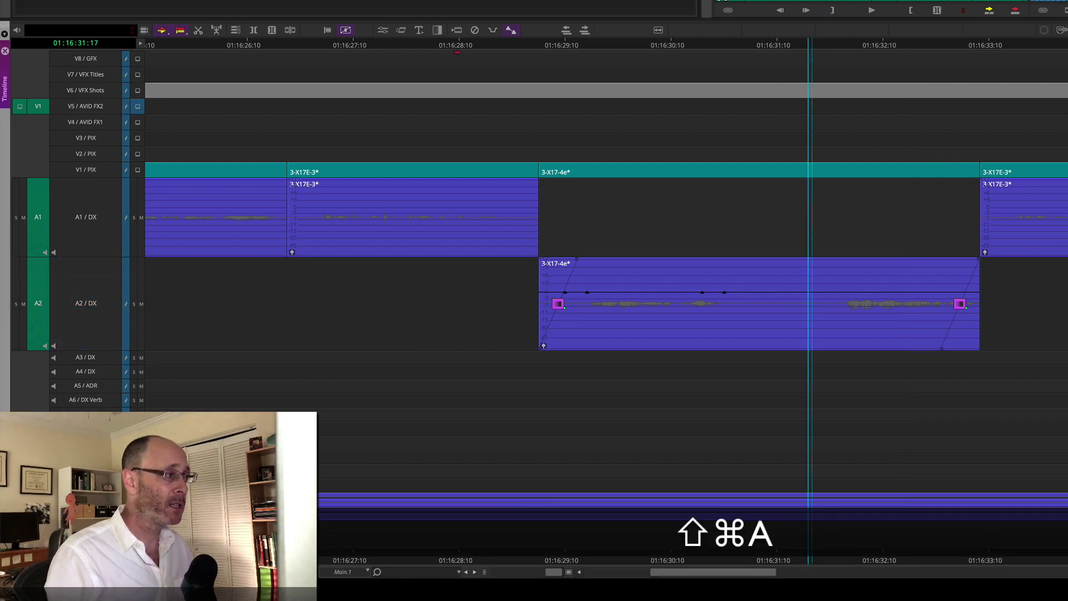
click(452, 45)
key(shift+i)
key(shift+super+a)
click(76, 134)
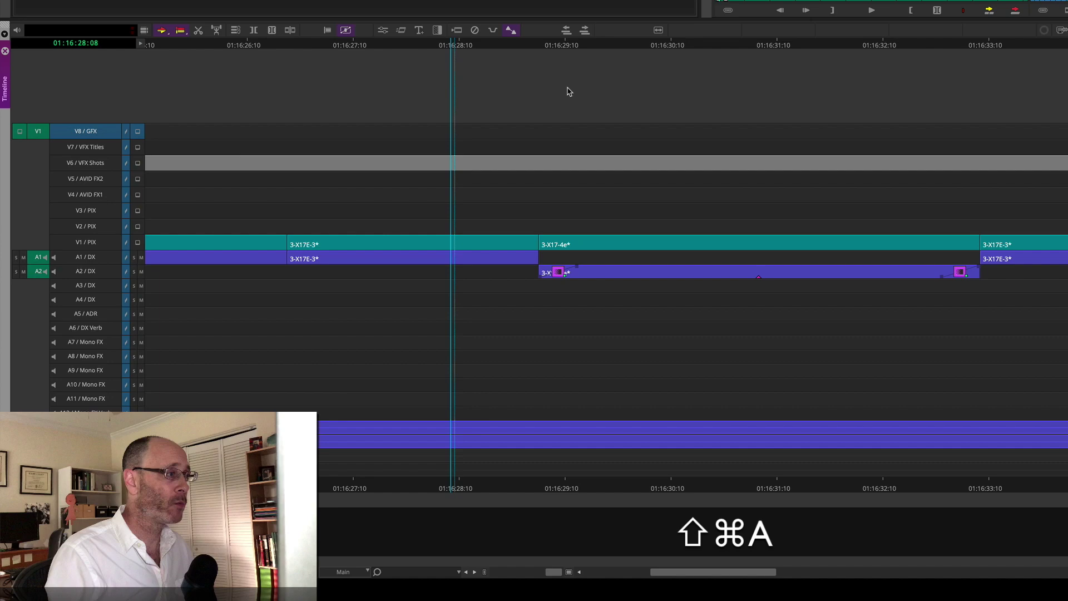
Step: Mark the range of clip 3-X17-4e on V8 / GFX, from 01:16:29:04 to 01:16:33:07
drag(451, 43, 538, 49)
key(i)
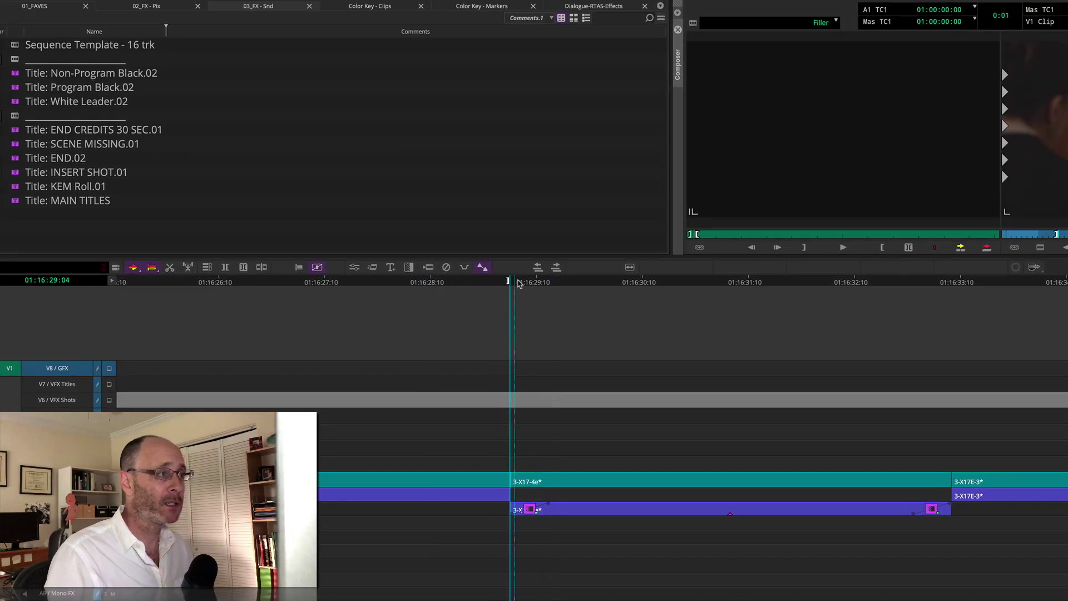
drag(519, 283, 984, 311)
key(Left)
key(o)
key(b)
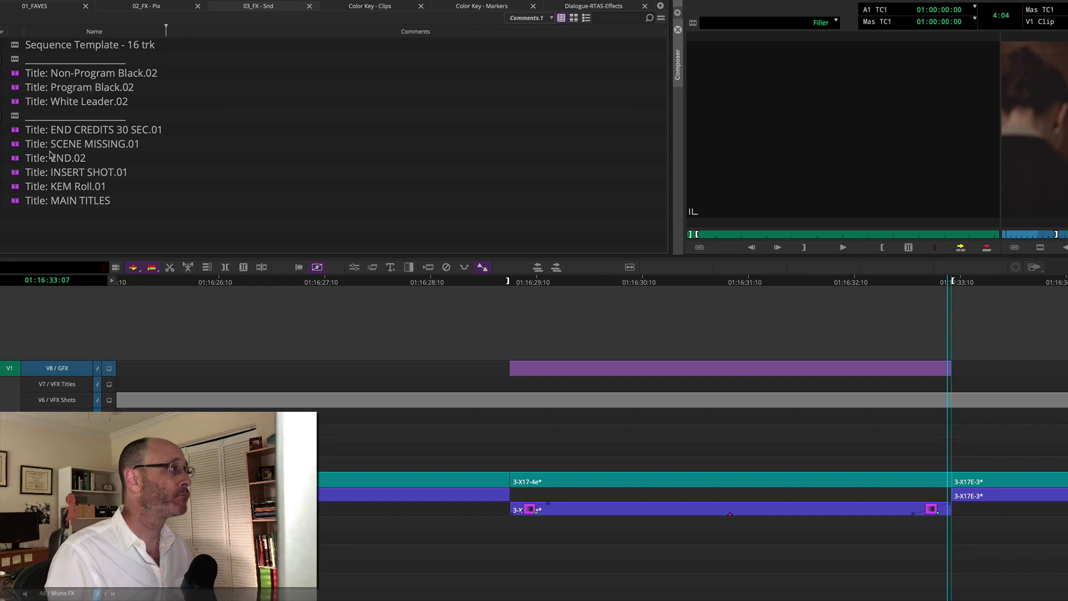
Step: Apply Temp VFX Tag from the 02_FX - Pix bin to the marked segment on V8 / GFX and add dissolves at both its ends
click(137, 8)
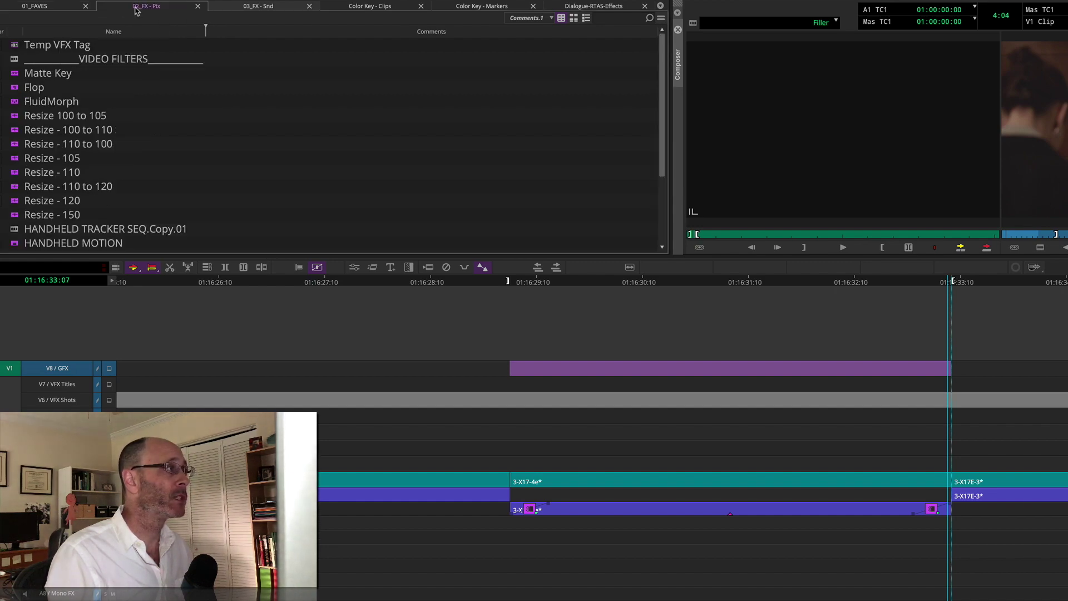
drag(14, 48, 568, 368)
drag(677, 284, 703, 298)
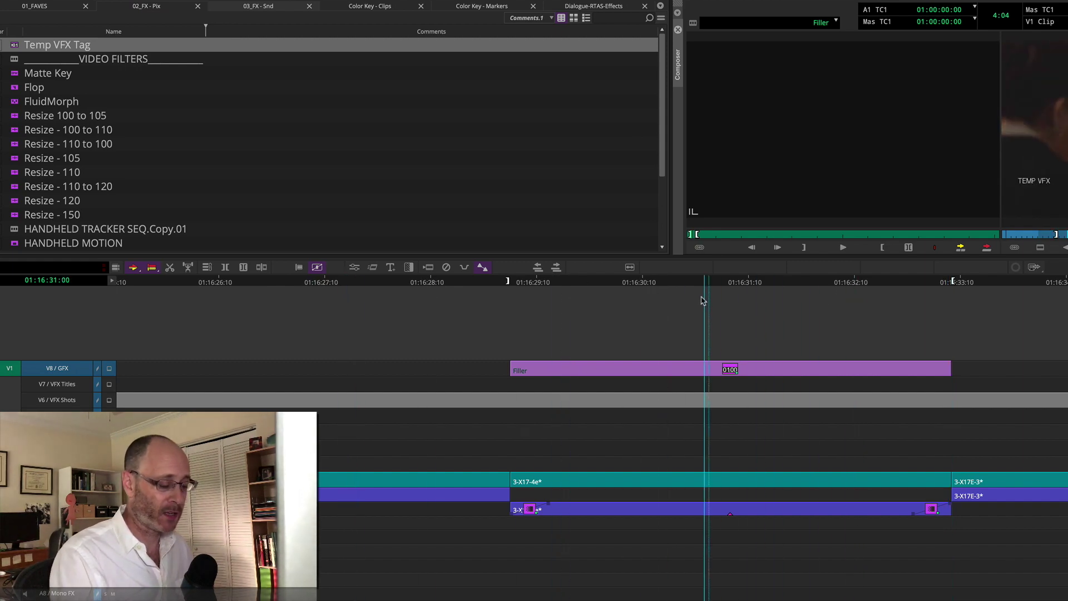
key(s)
key(backslash)
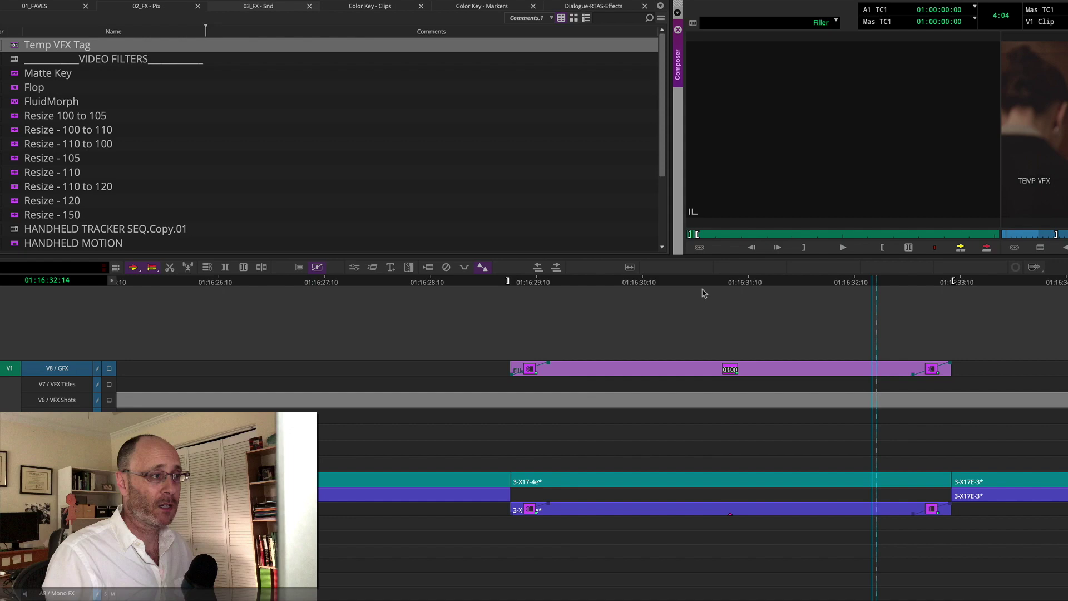
Step: Play through the tagged range on V8 / GFX to review the title's fade in and fade out
click(460, 283)
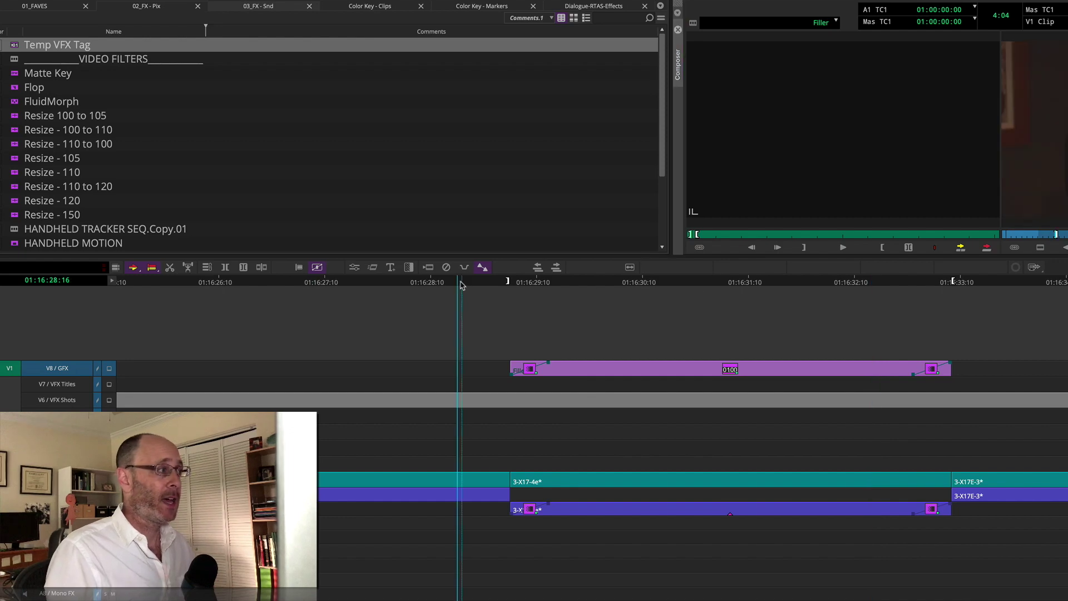
key(space)
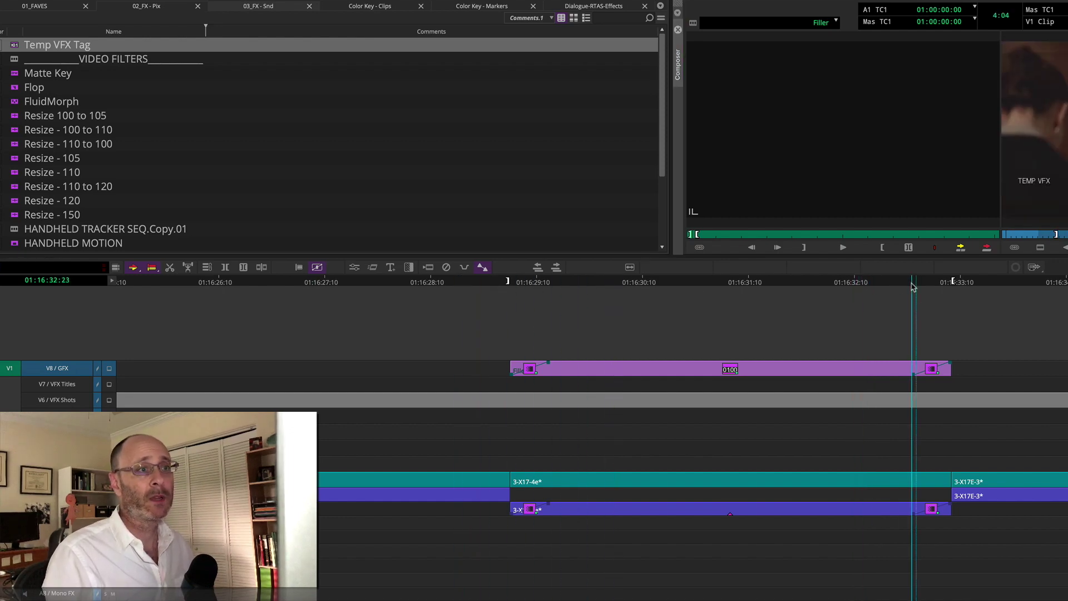
key(space)
click(608, 321)
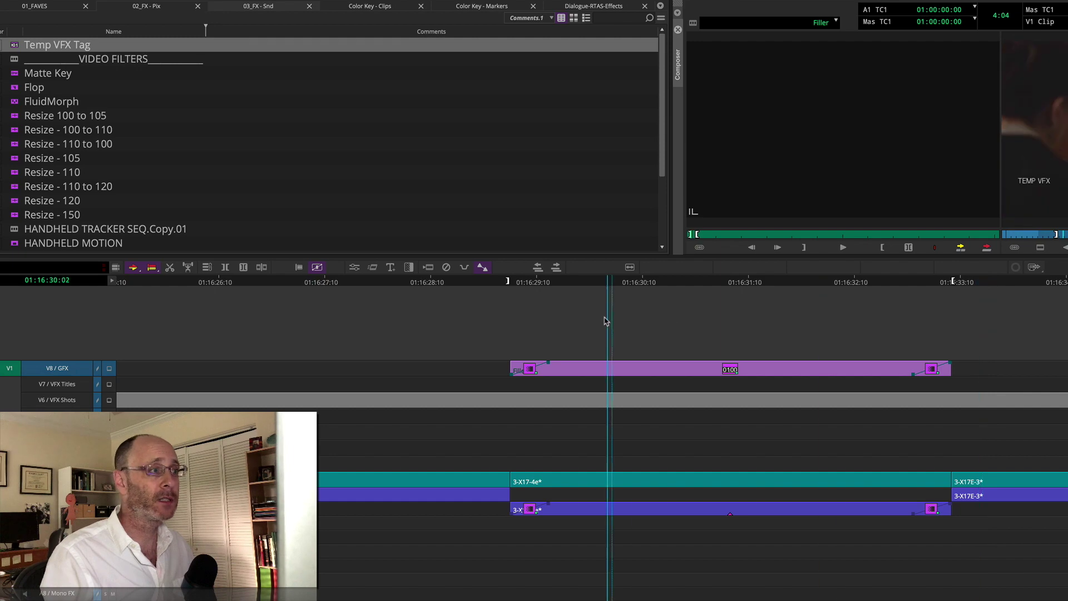
click(507, 279)
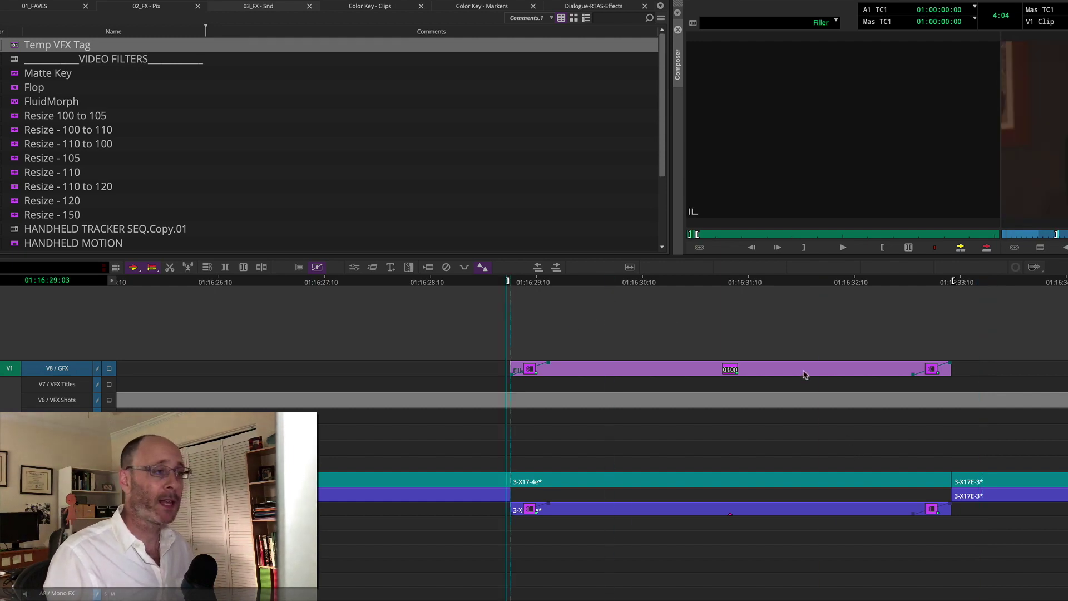
Step: Remove the tagged segment from V8 / GFX, clear the in and out marks and deselect that track
click(745, 365)
key(Delete)
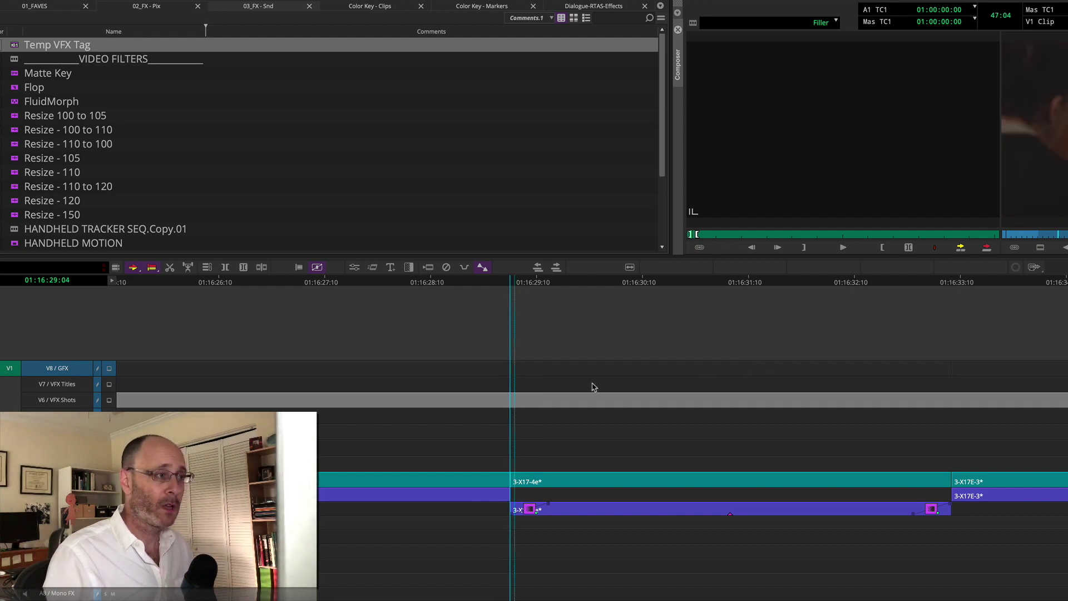
key(ctrl+[)
scroll(651, 405, right, 10)
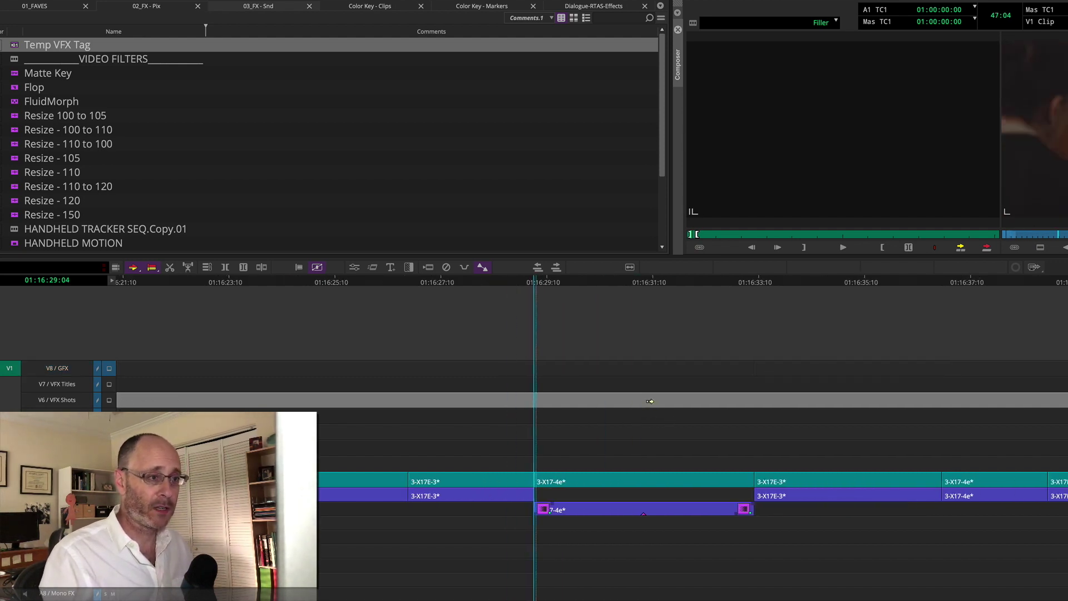
Step: Move the next two 3-X17-4e audio clips after 01:16:33:10 from A1 down to A2 / DX
click(600, 490)
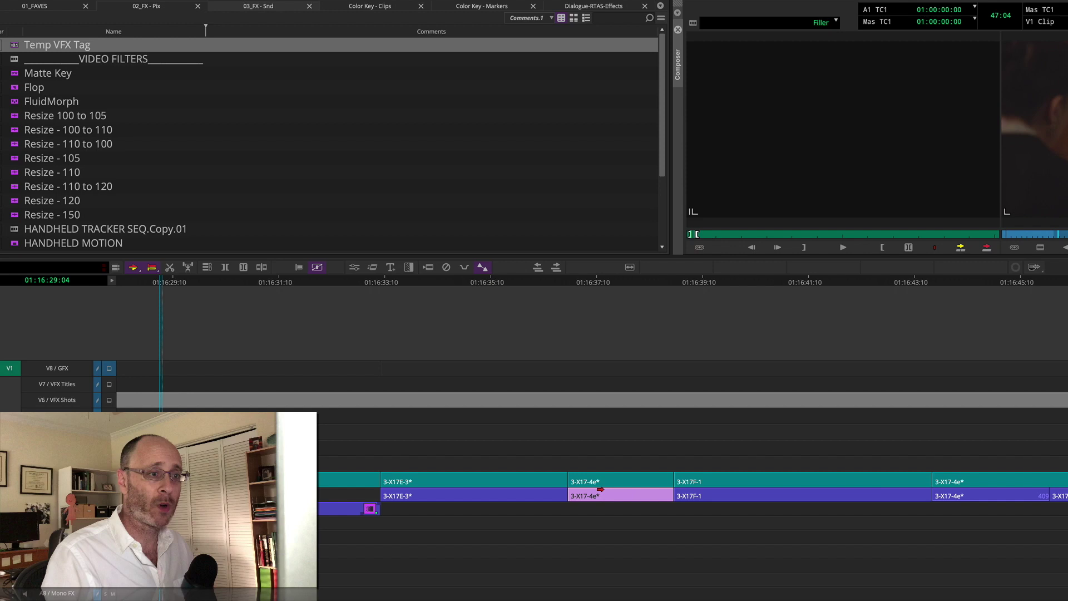
shift+click(966, 492)
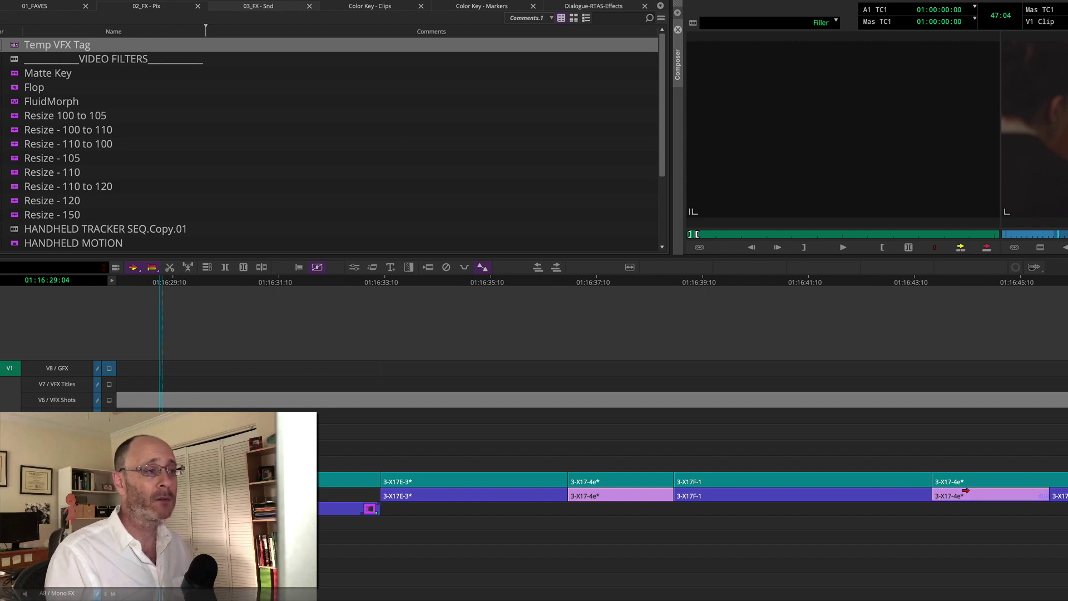
drag(966, 490, 965, 490)
click(521, 370)
Step: Enlarge the A1 and A2 / DX tracks in the timeline
drag(504, 282, 970, 321)
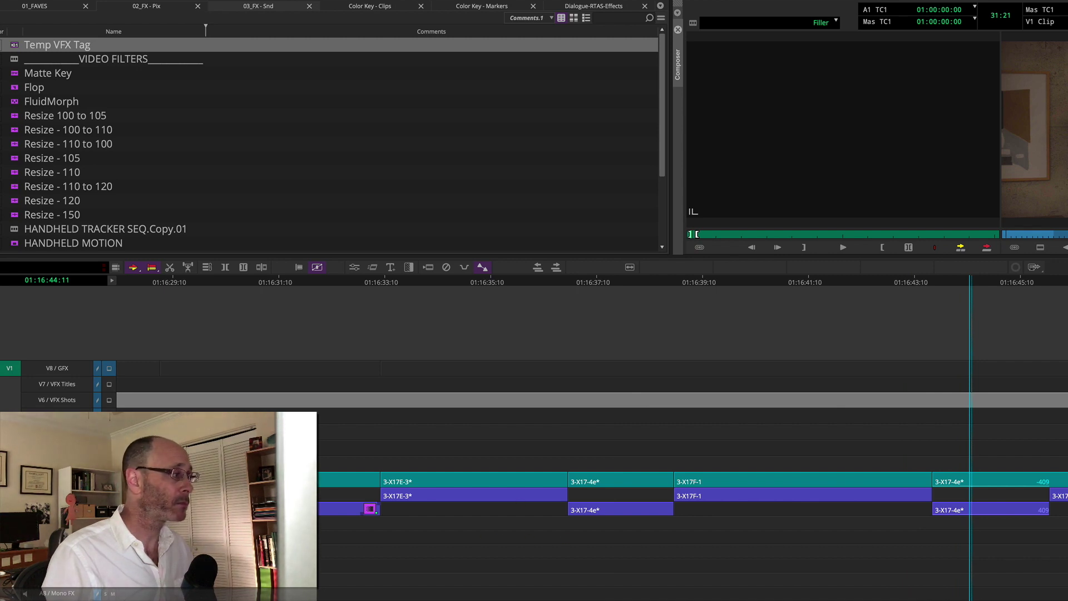
key(super+l)
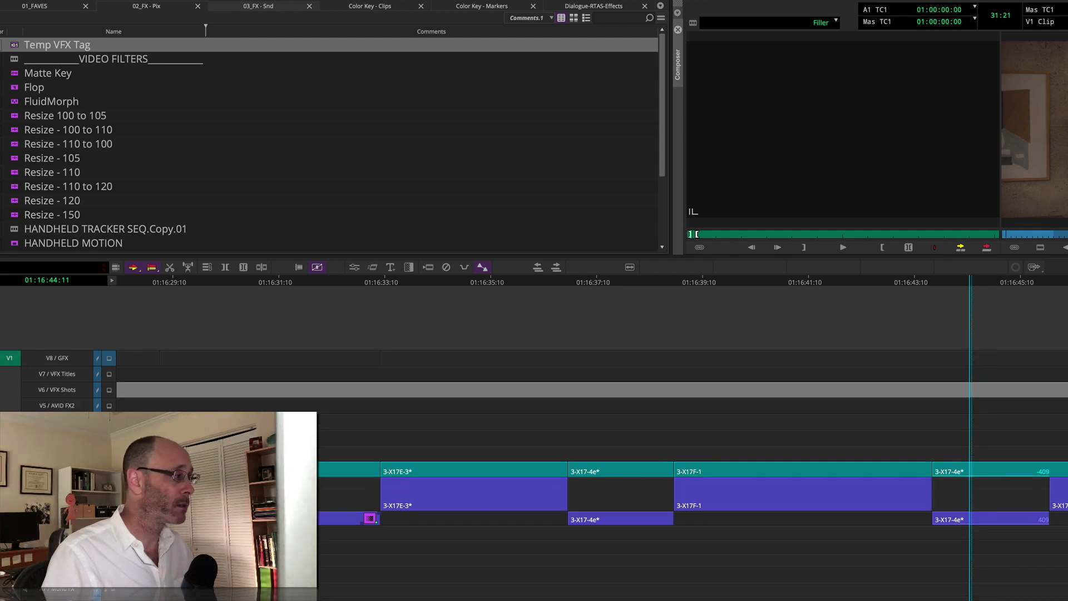
key(ctrl+l)
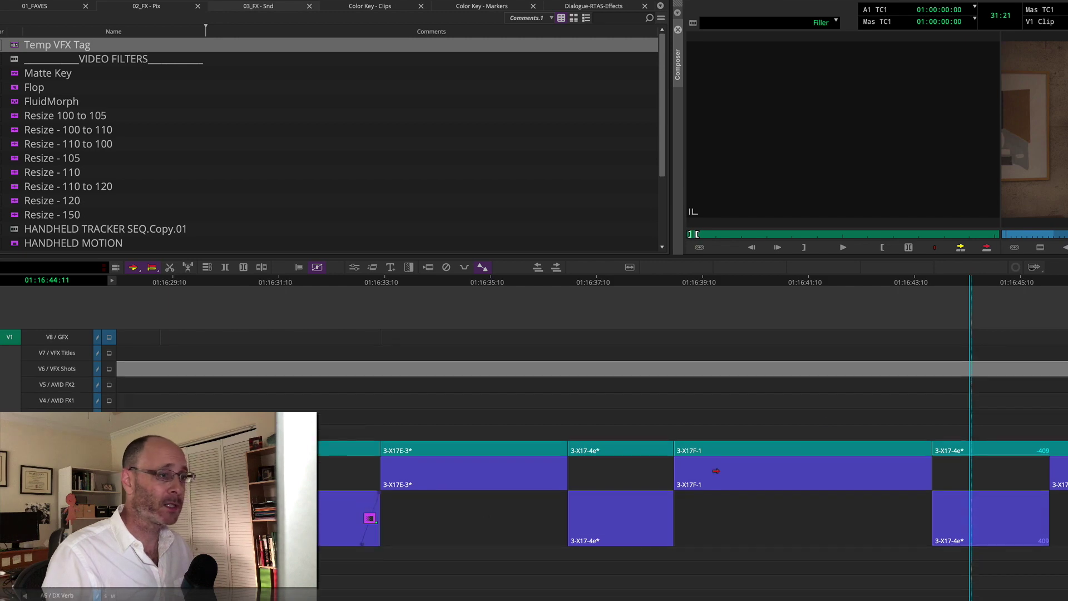
Step: Extend both ends of the 3-X17-4e clip around 01:16:37:10 on A2 / DX and add audio dissolves at both ends
drag(637, 301, 589, 347)
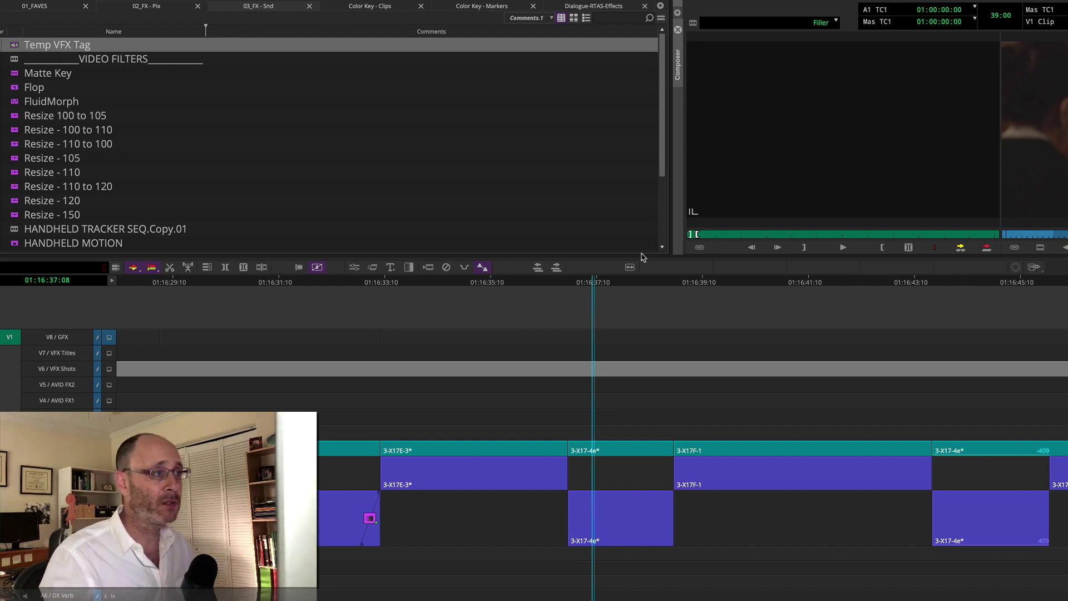
click(621, 283)
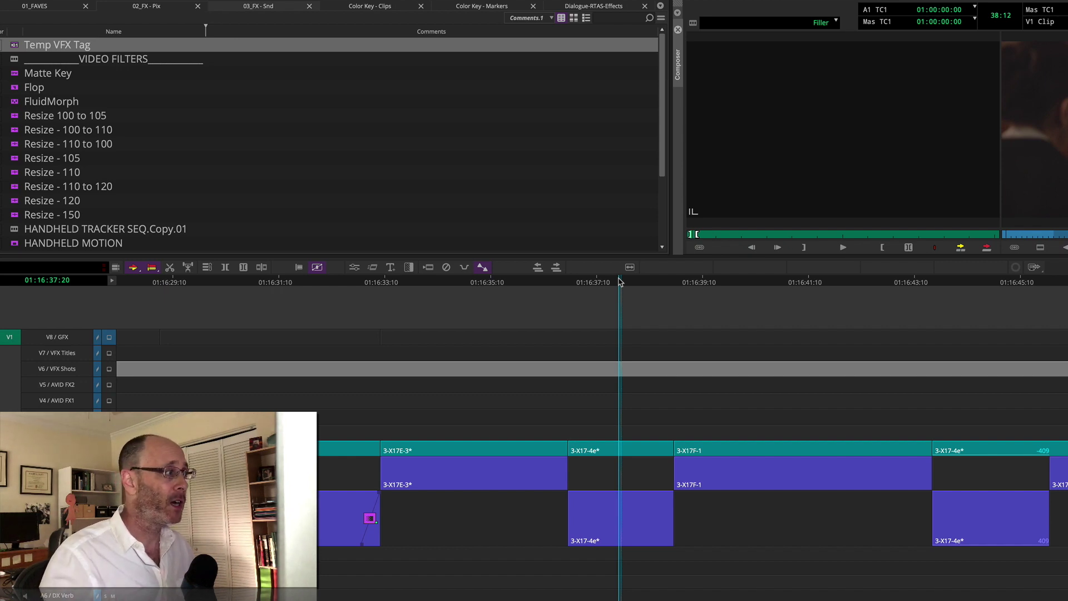
click(625, 282)
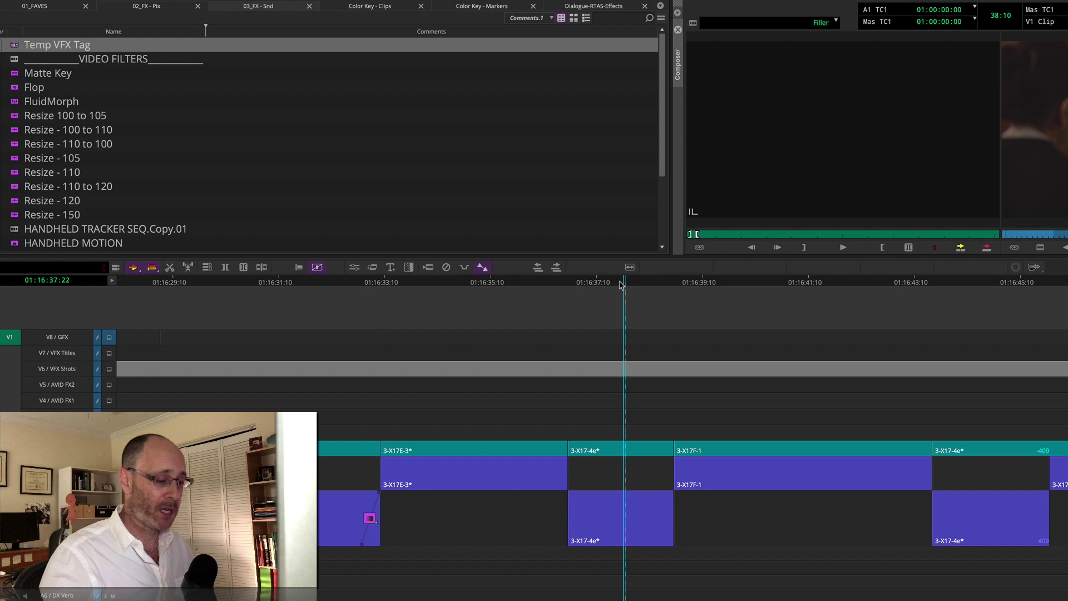
key(a)
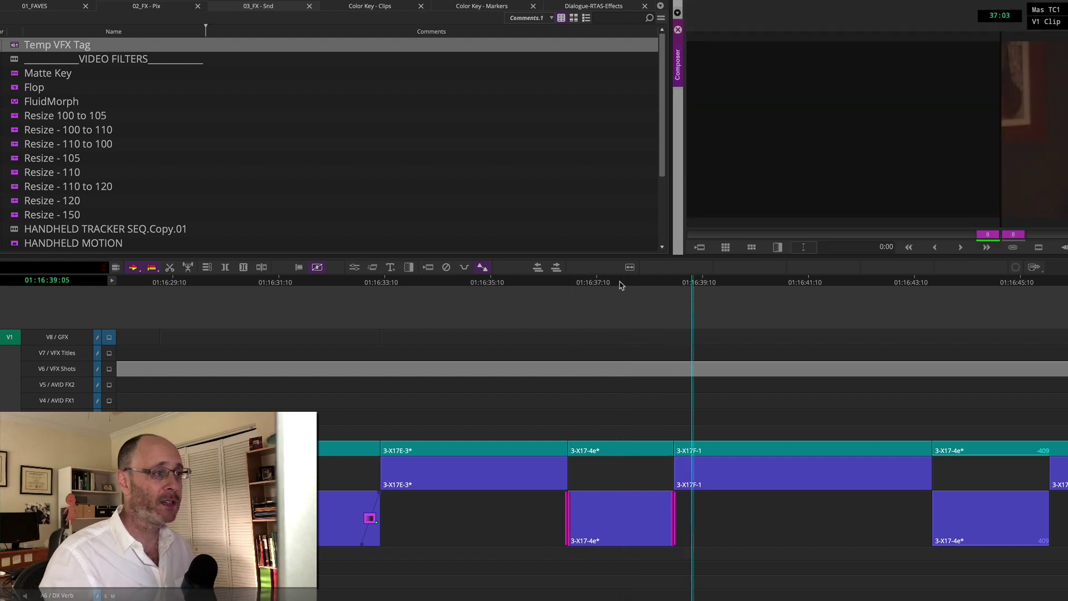
click(1010, 282)
key(backslash)
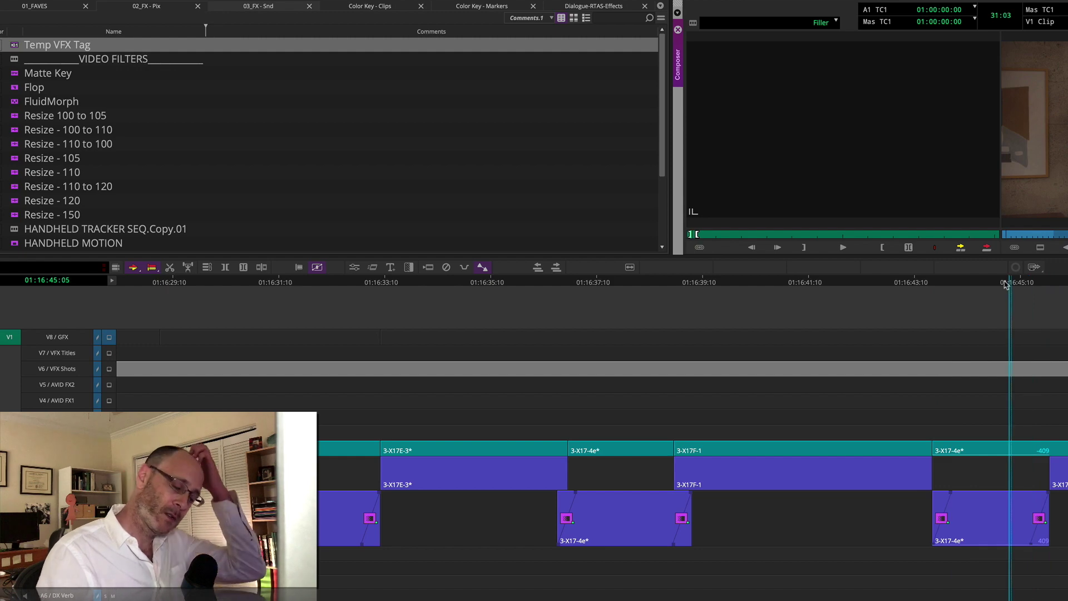
key(super+z)
key(super+z)
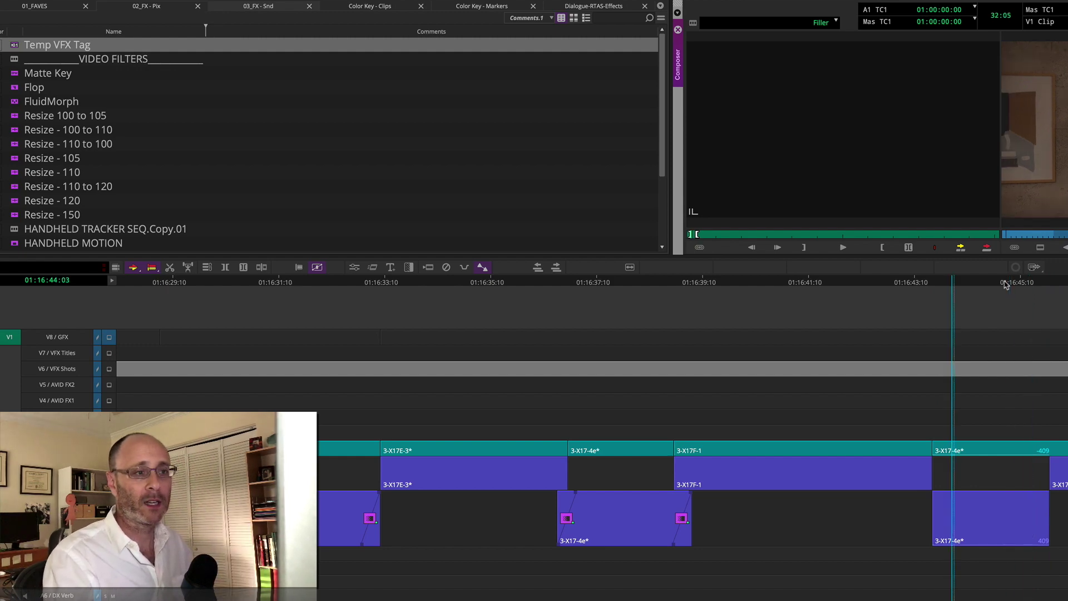
Step: Extend both ends of the 3-X17-4e clip around 01:16:44 on A2 / DX and add audio dissolves at both ends
key(a)
key(s)
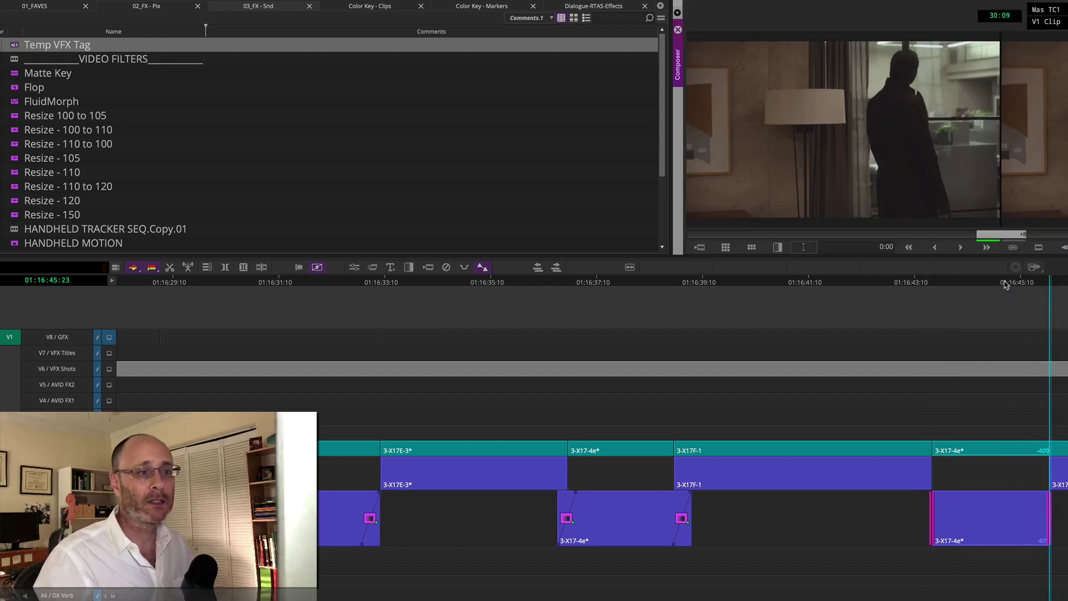
key(backslash)
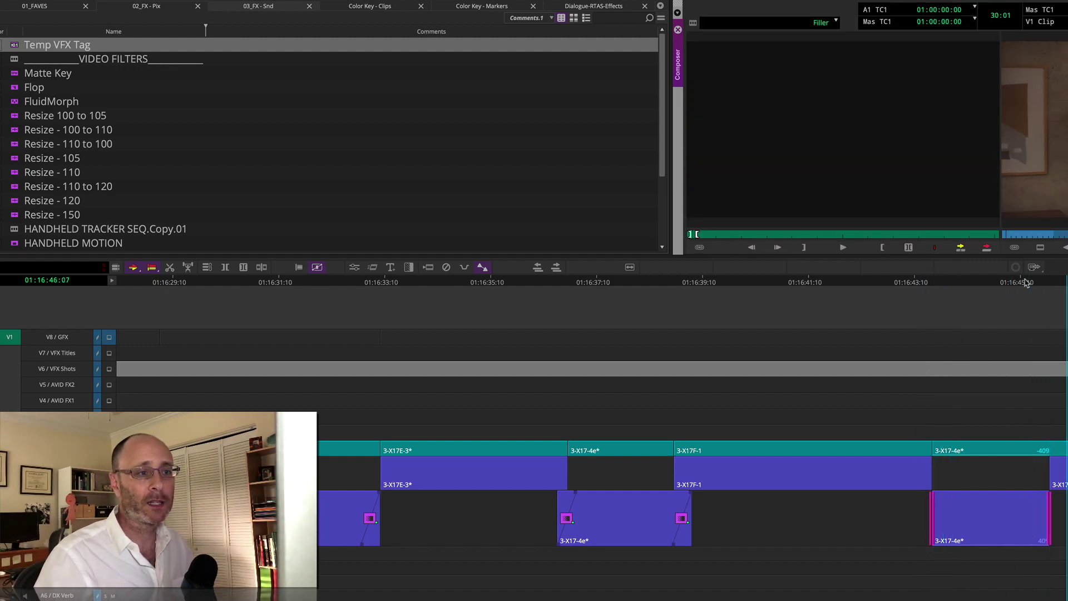
click(1028, 283)
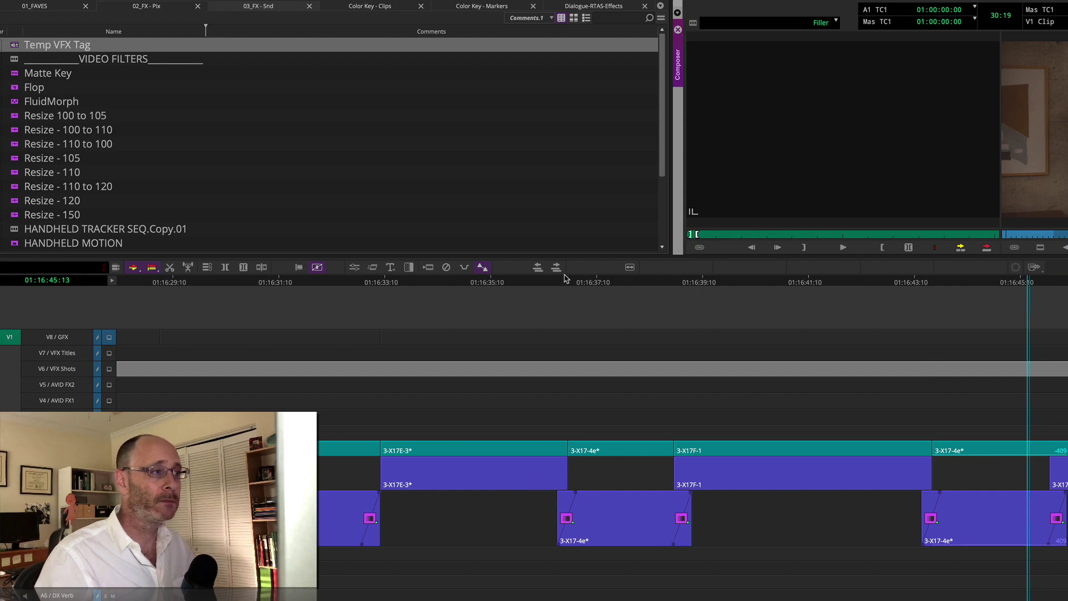
Step: On A1, add audio dissolves at the end of clip 3-X17E-3 and at both ends of clip 3-X17F-1
drag(564, 281, 563, 401)
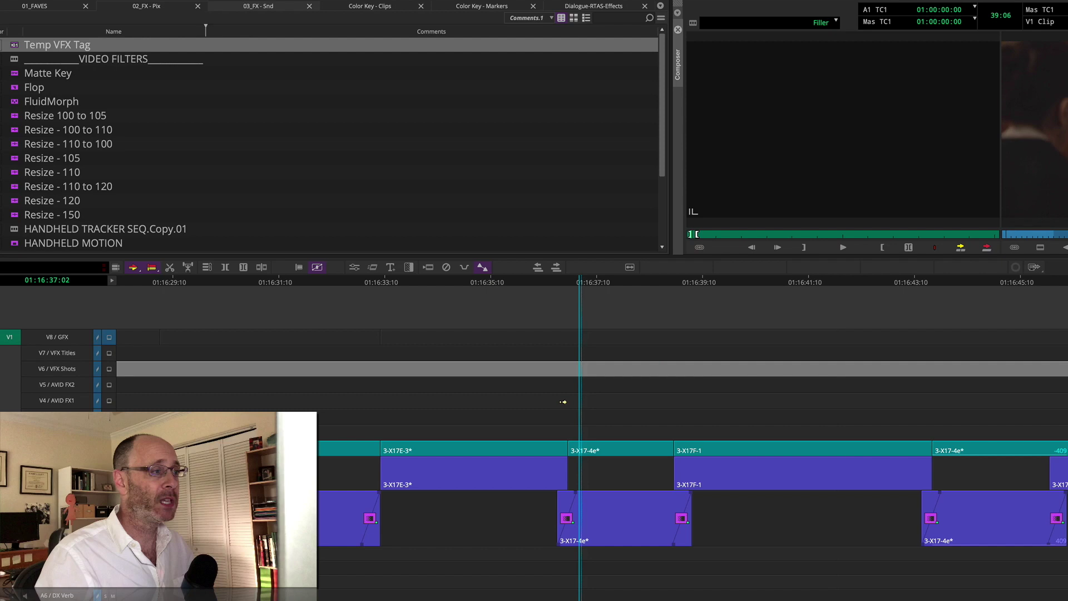
click(558, 280)
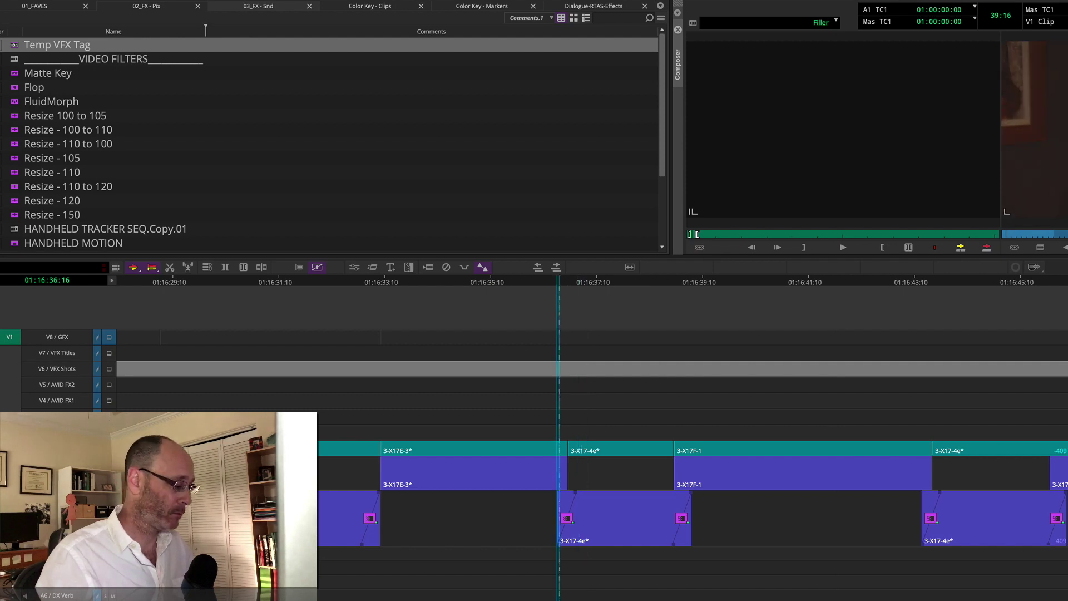
drag(674, 281, 921, 301)
key(backslash)
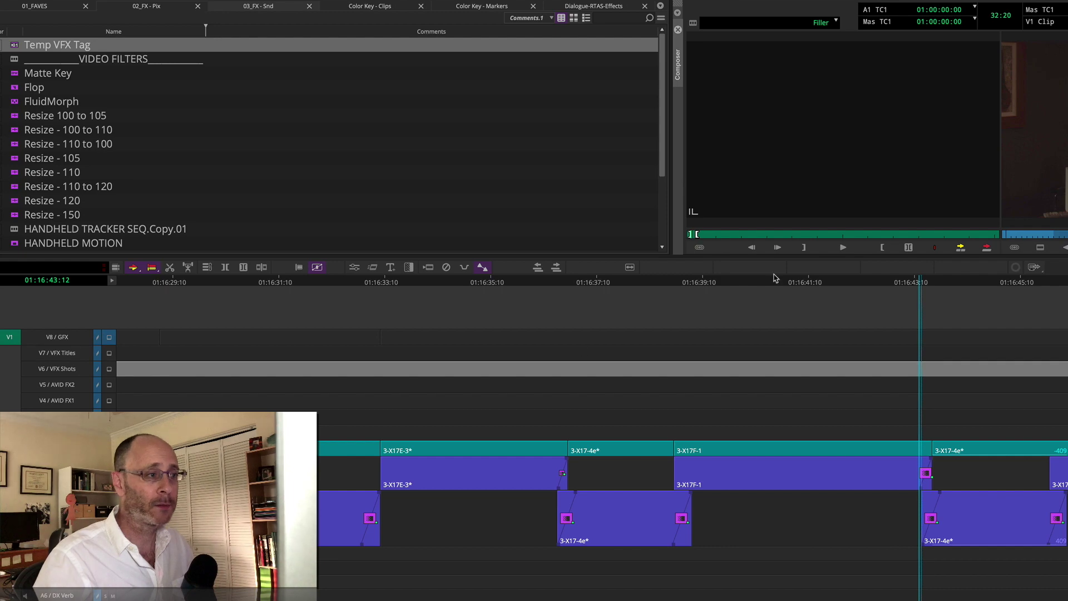
drag(684, 285, 689, 286)
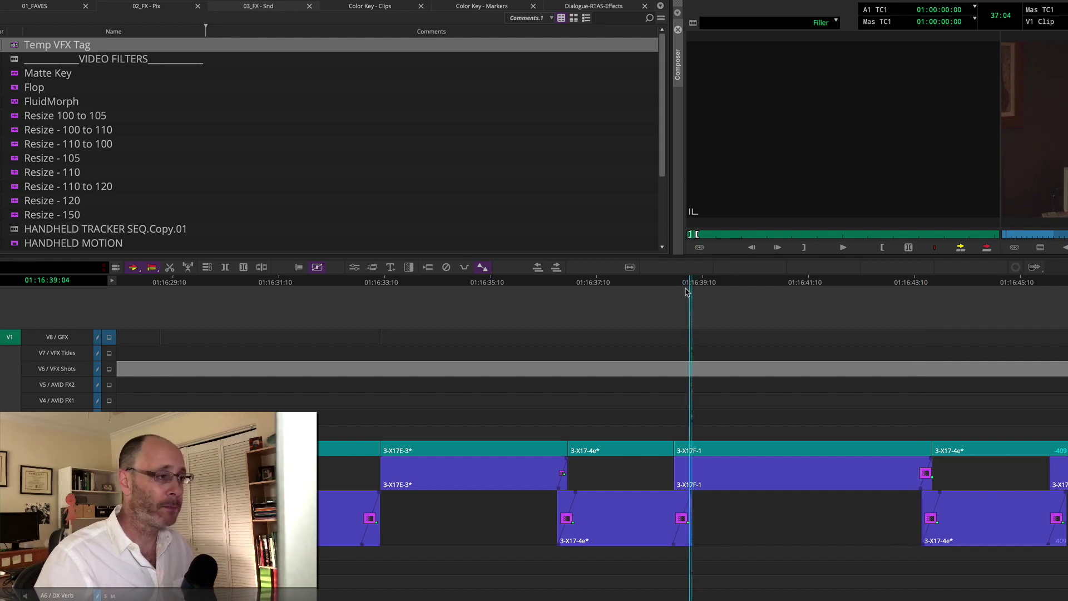
key(backslash)
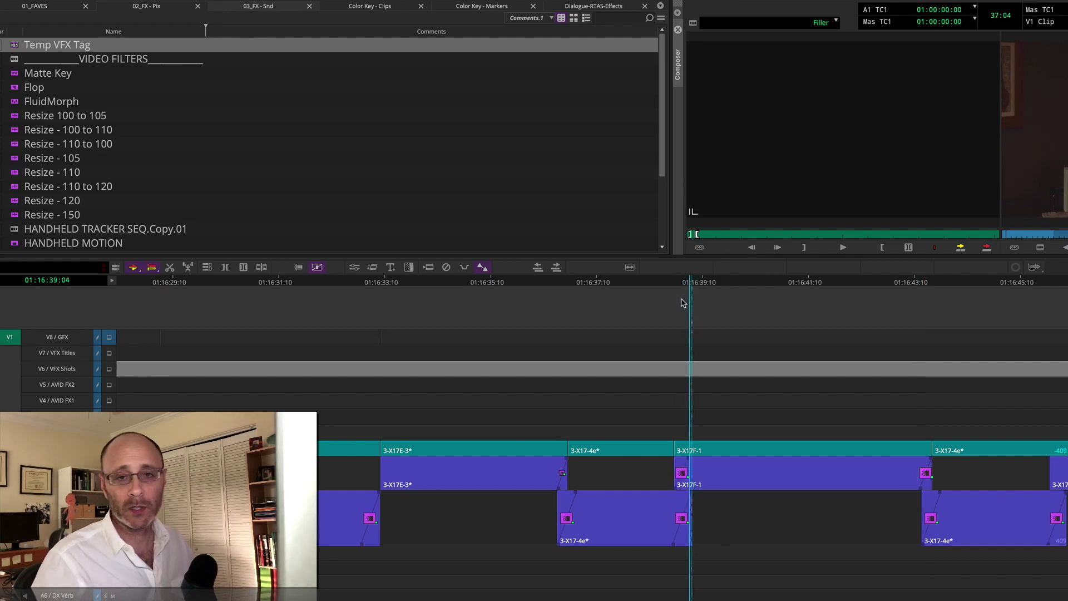